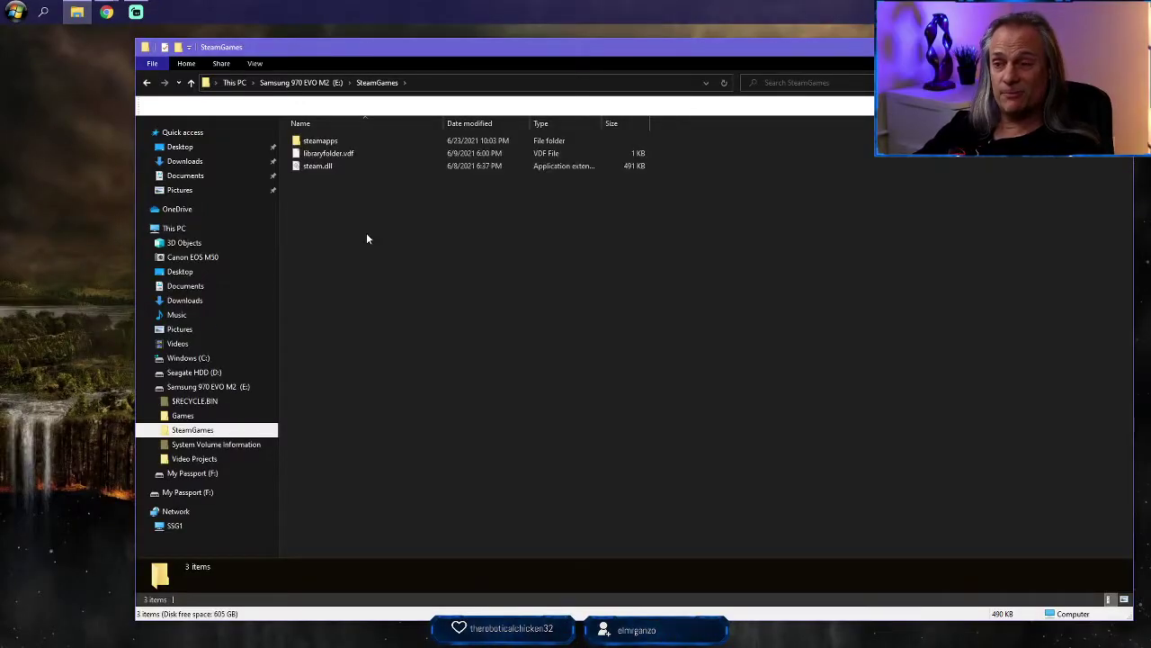
Step: Browse to the ES Daggerfall Unity folder inside Games on the Samsung 970 EVO M2 (E:) drive
left_click(147, 83)
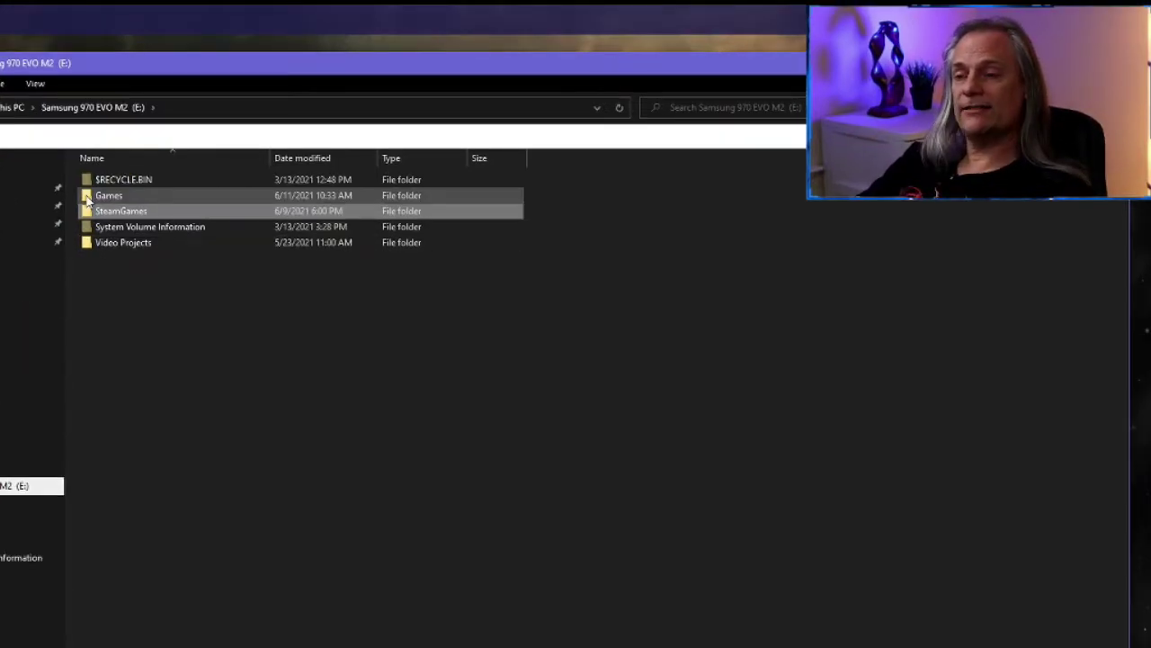
mouse_move(88, 198)
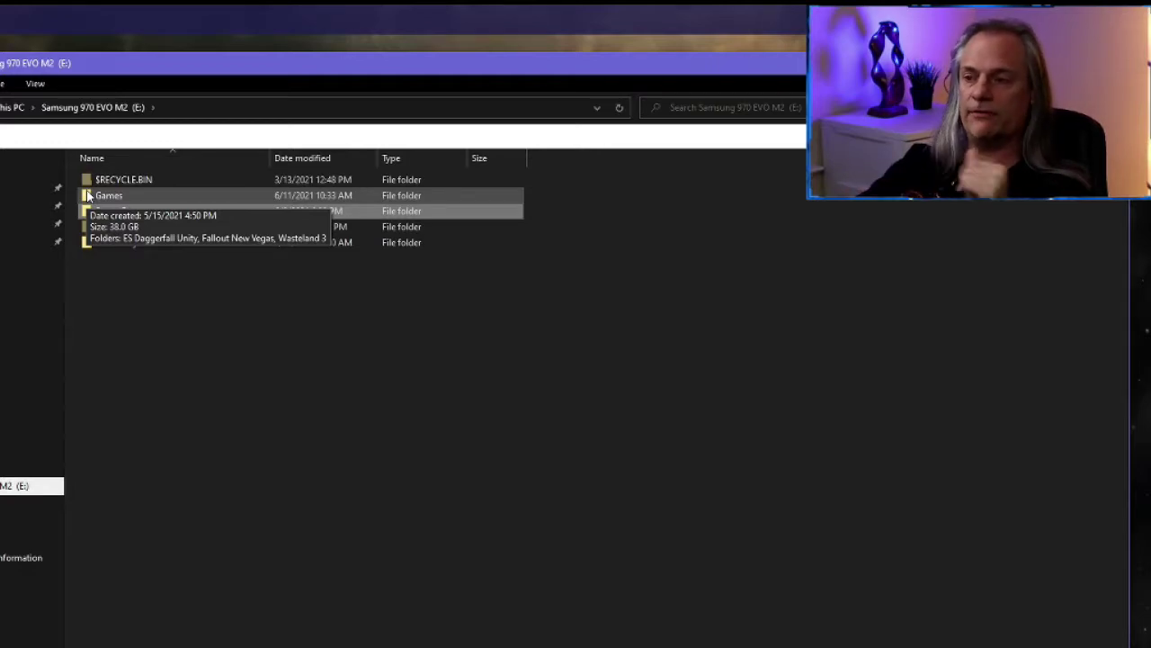
double_click(87, 195)
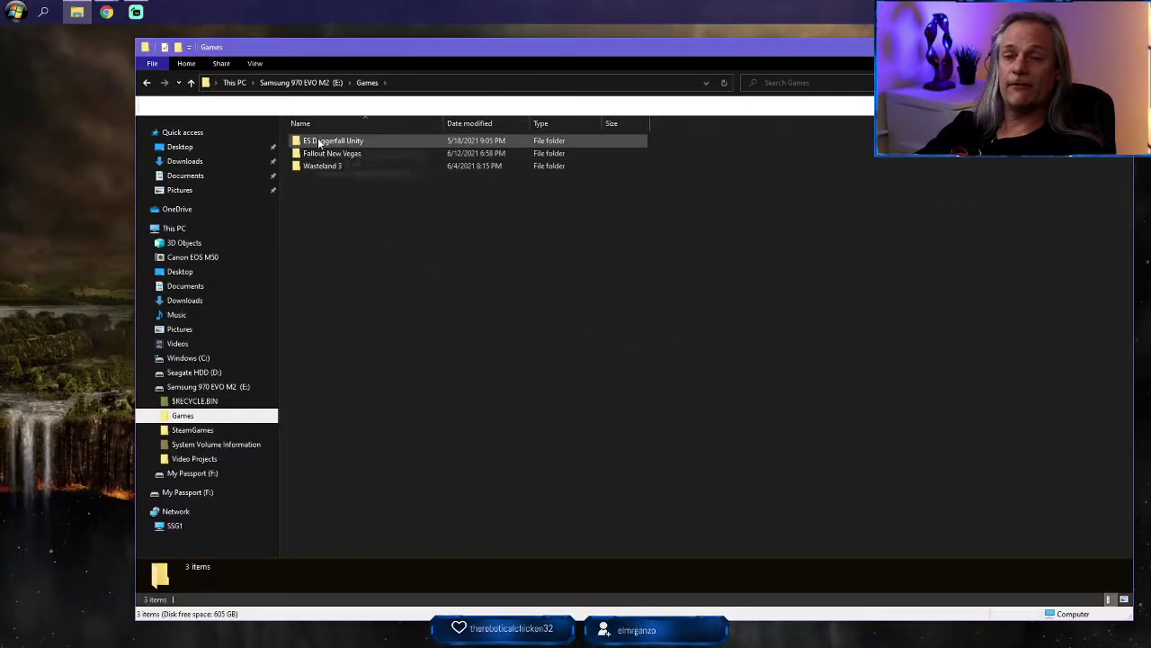
mouse_move(318, 144)
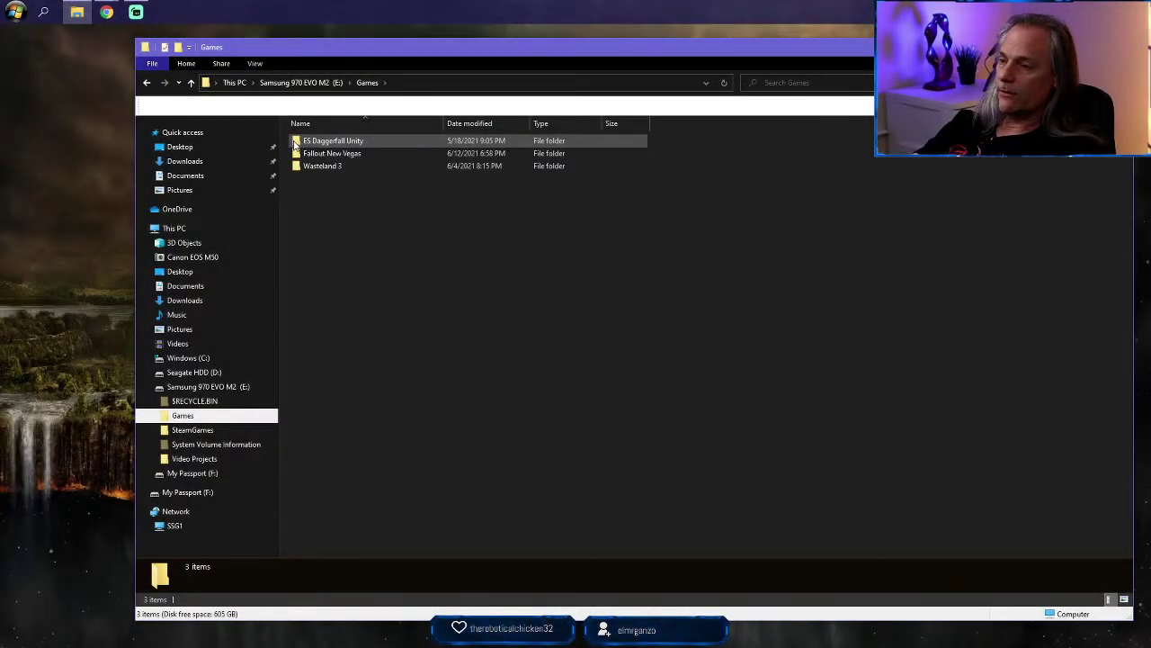
double_click(318, 144)
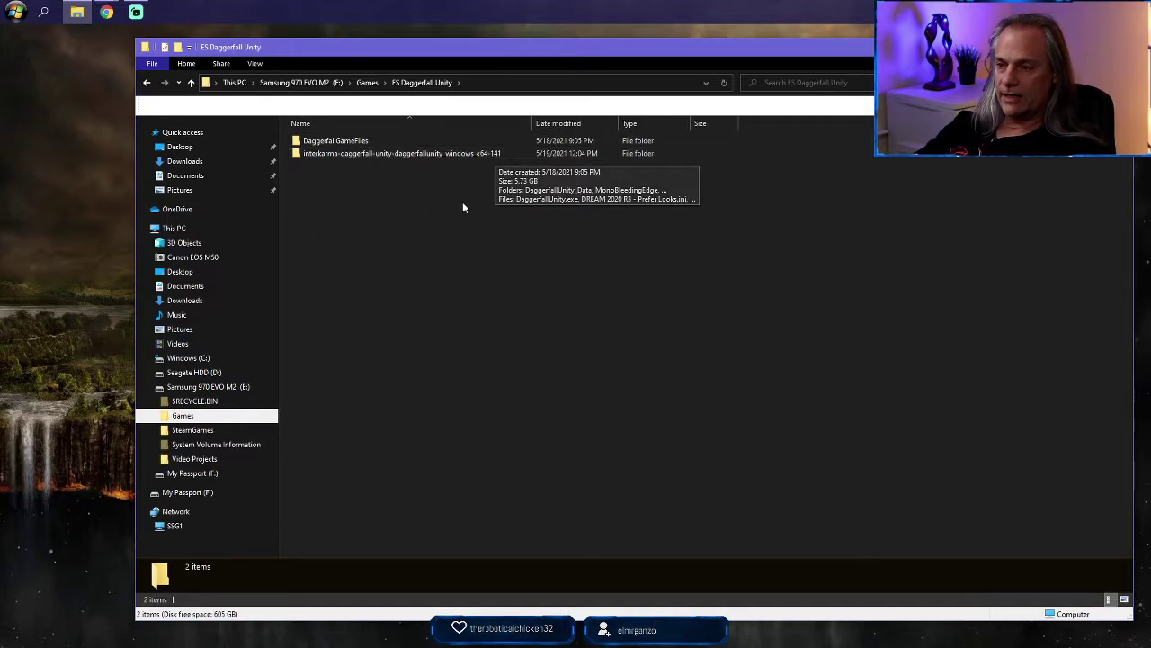
Step: In DU Main Files, move DaggerfallGameFiles.zip and the interkarma-daggerfall-unity zip into the ES Daggerfall Unity folder
left_click(340, 139)
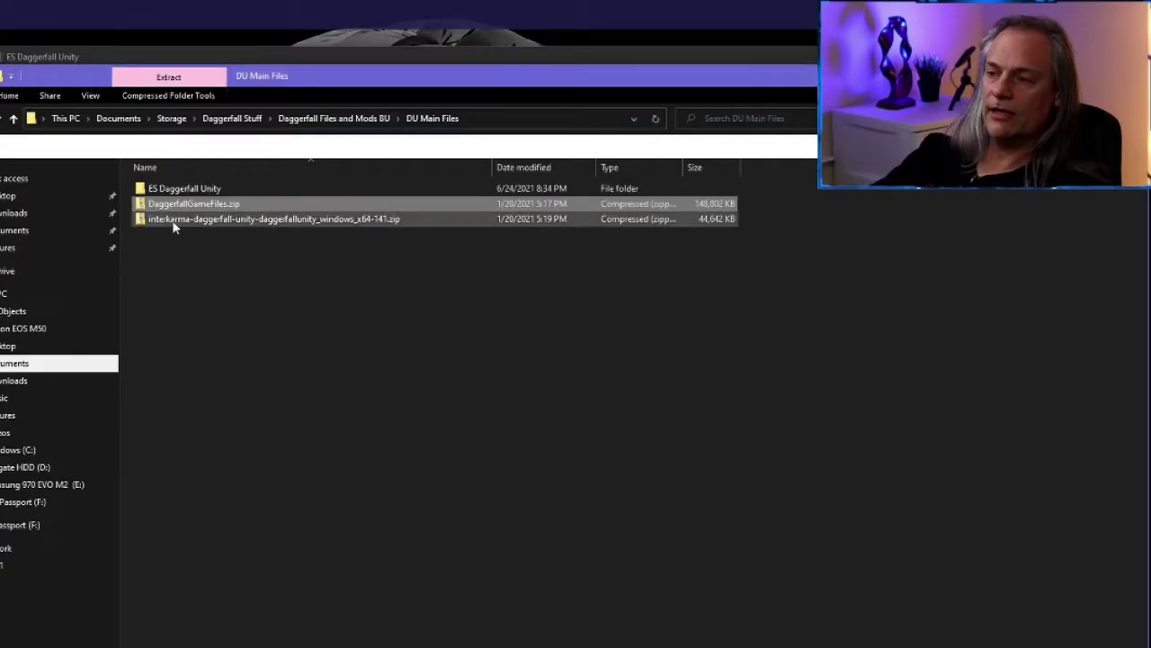
left_click(336, 184, "ctrl")
left_click_drag(169, 224, 148, 190)
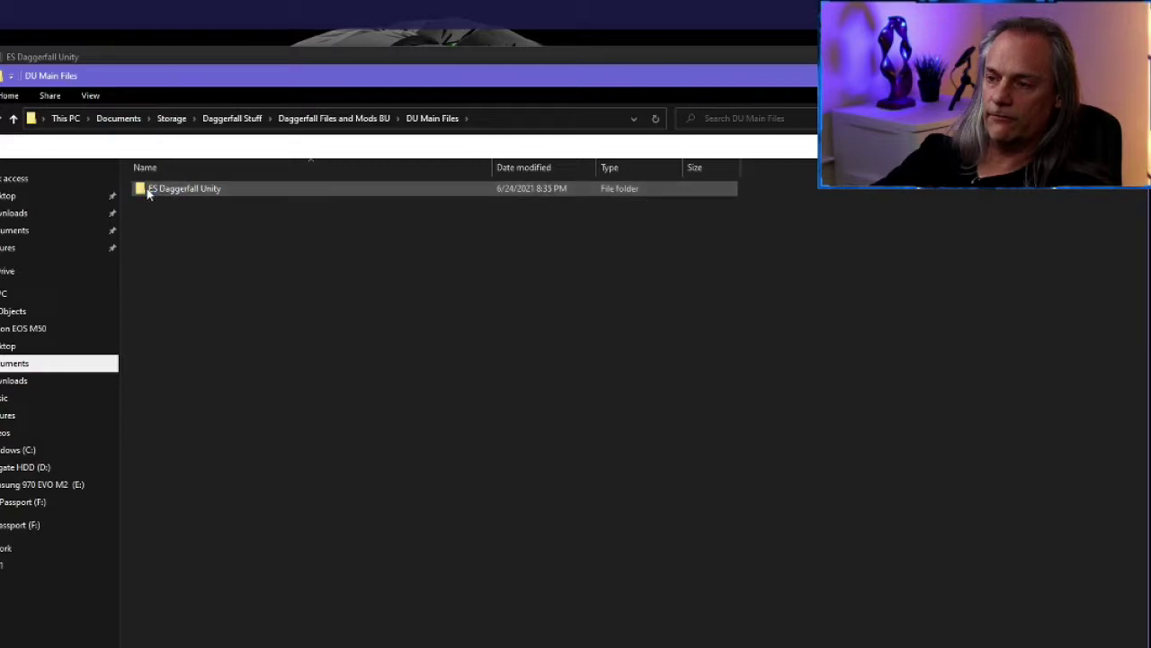
Step: Open the ES Daggerfall Unity folder, extract both zip archives with 7-Zip into their own folders, and widen the Name column to fit
double_click(162, 189)
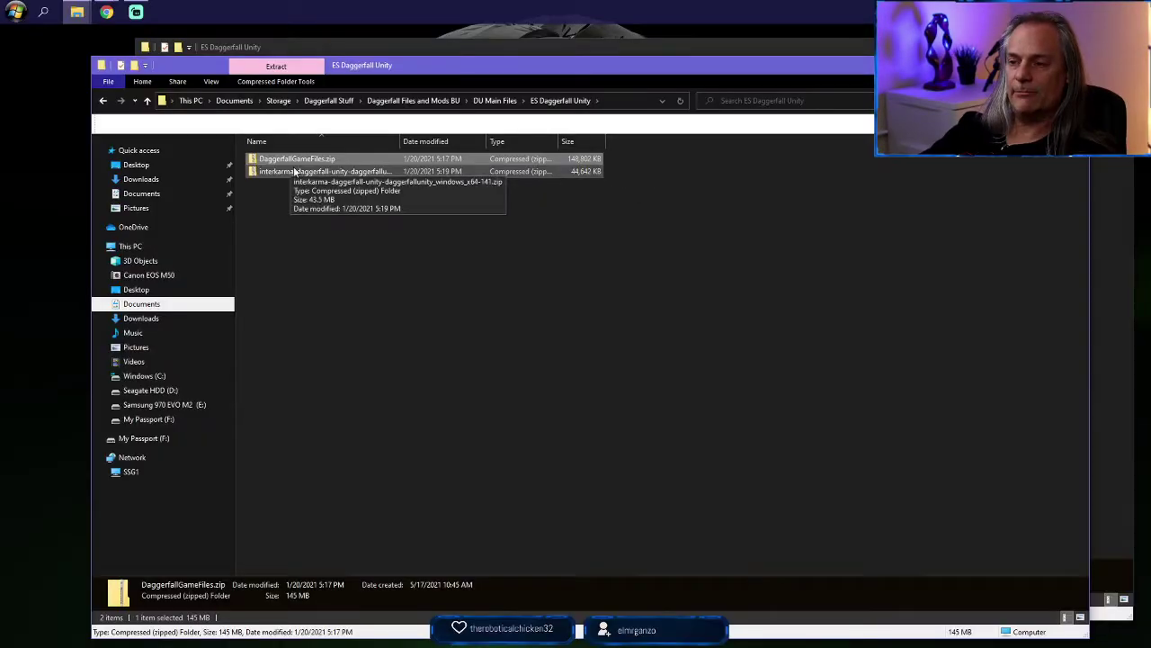
left_click(295, 172, "ctrl")
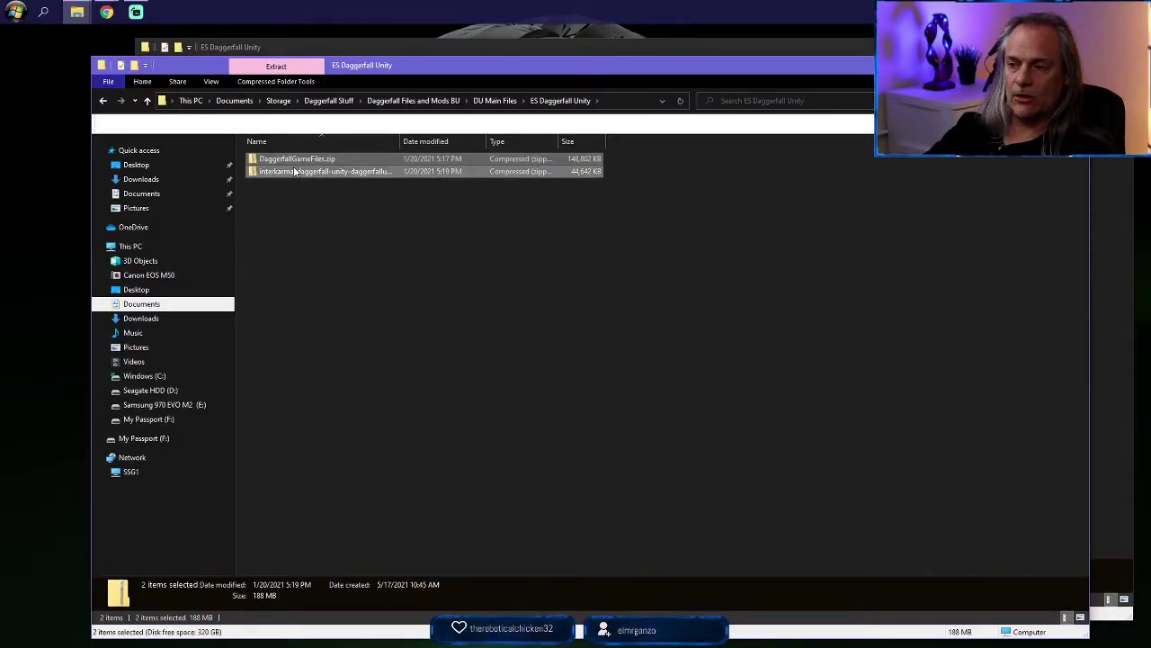
right_click(307, 174)
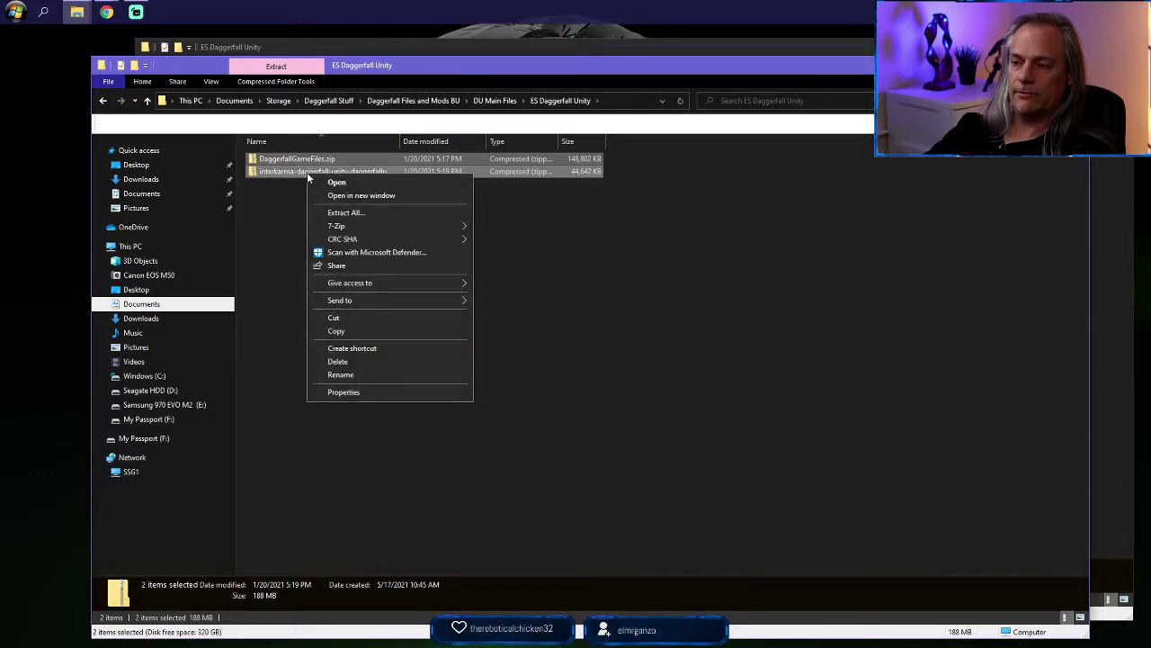
mouse_move(350, 234)
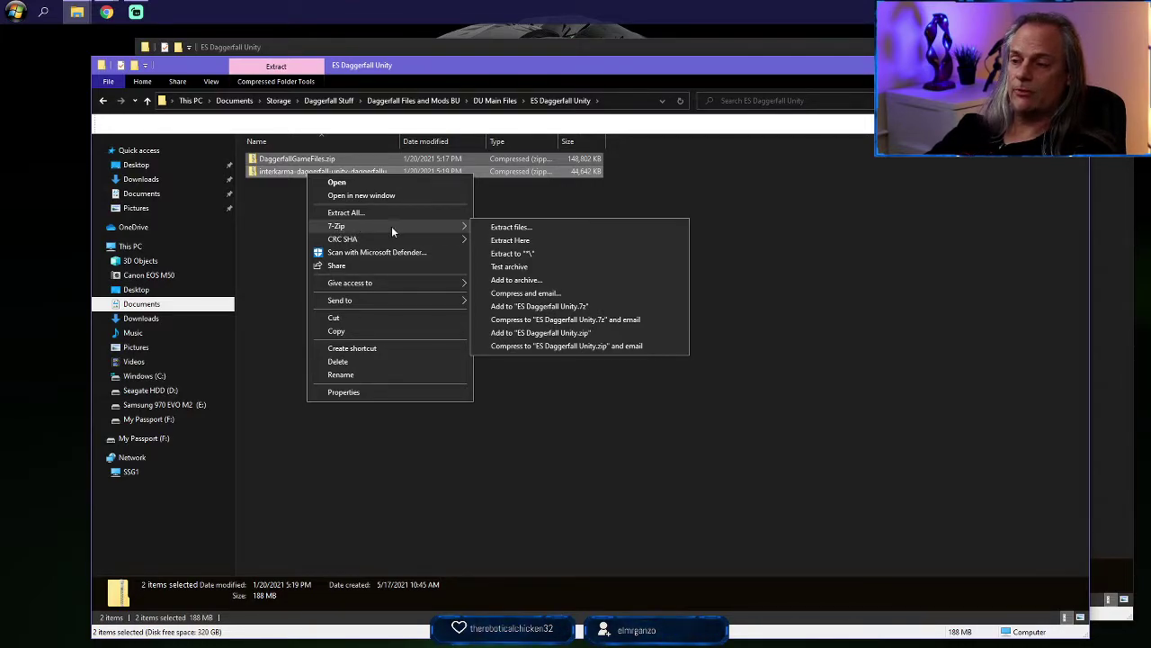
left_click(524, 257)
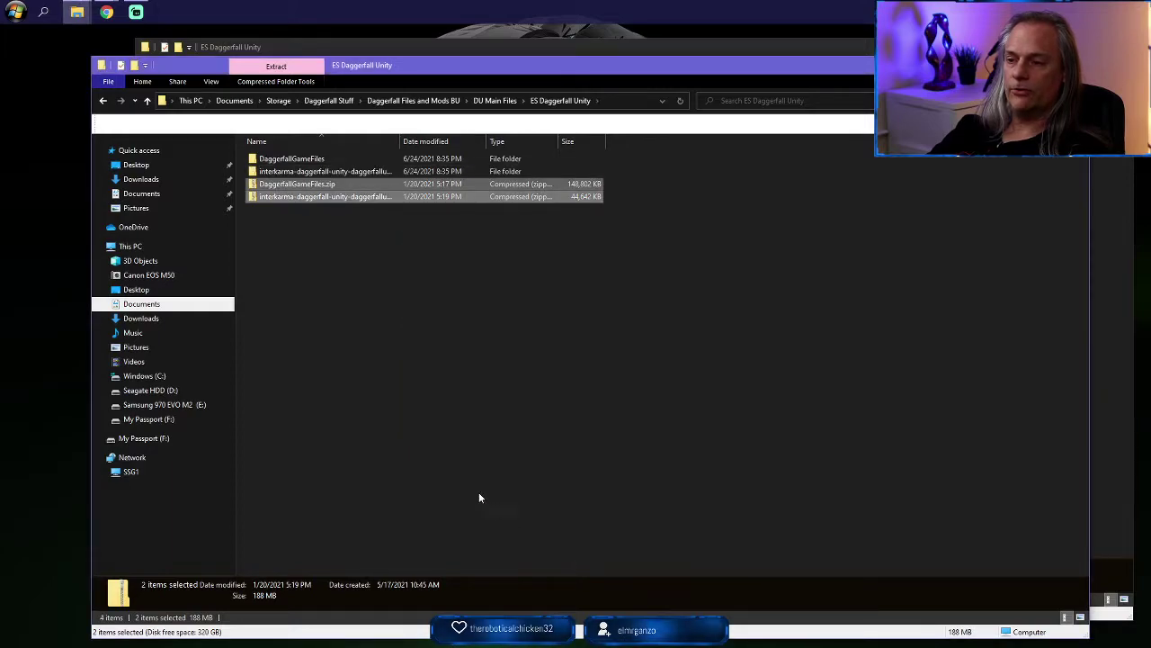
double_click(401, 141)
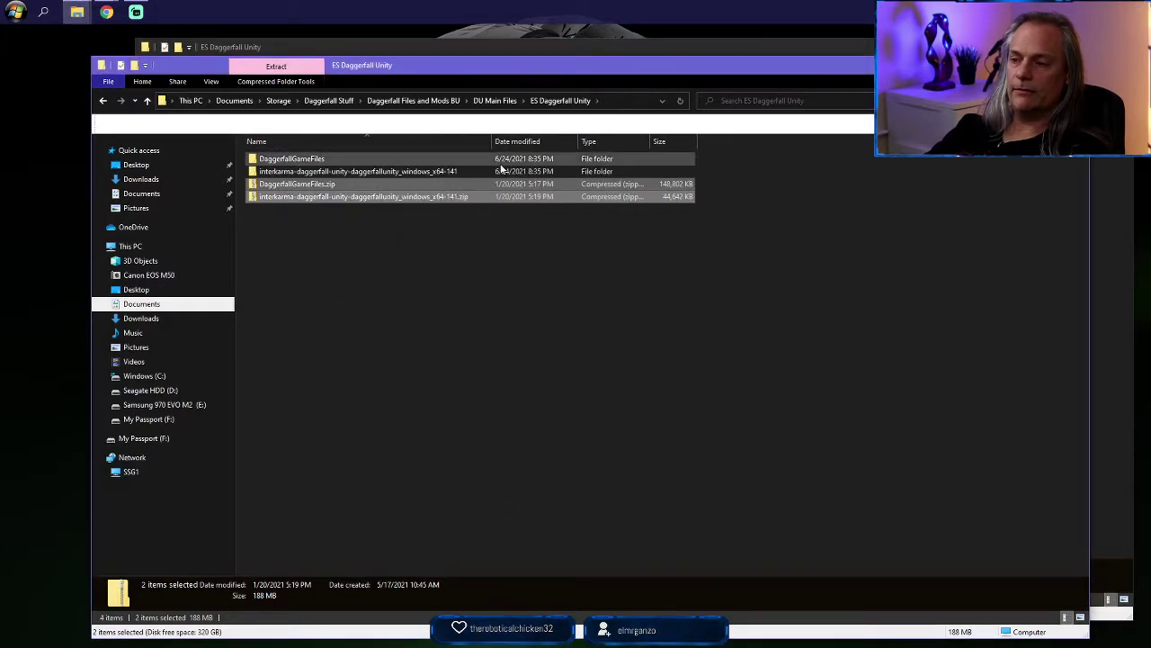
left_click(361, 229)
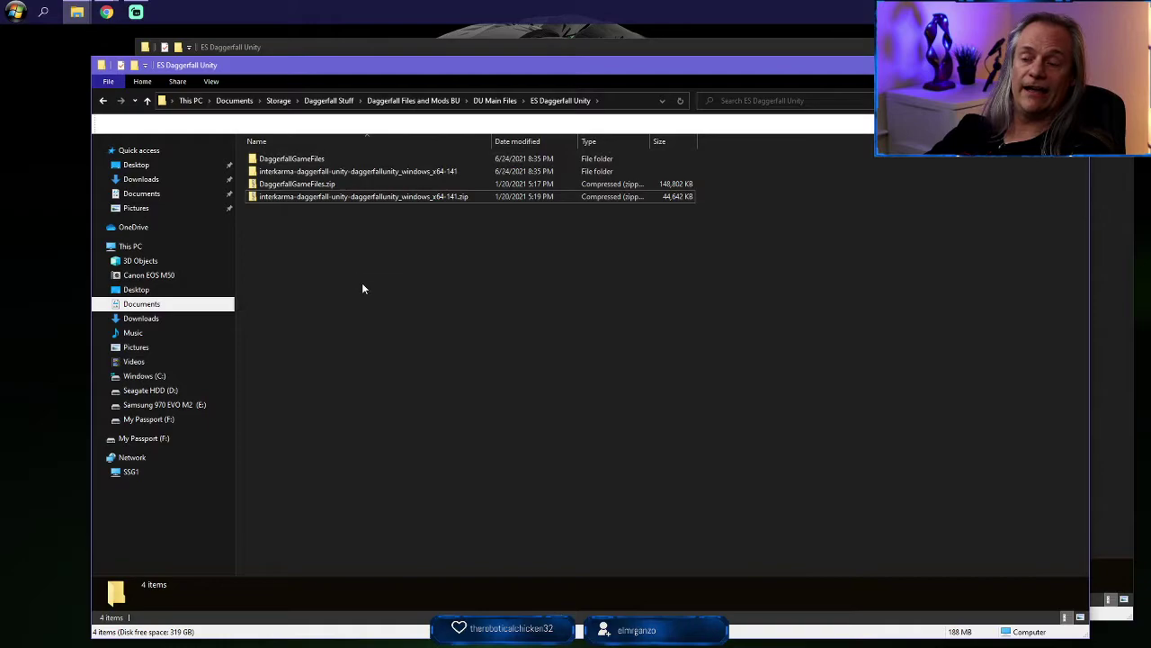
Step: Select the two zip archives, go back to the DU Main Files folder, and close its window
left_click(259, 183)
left_click(286, 199, "shift")
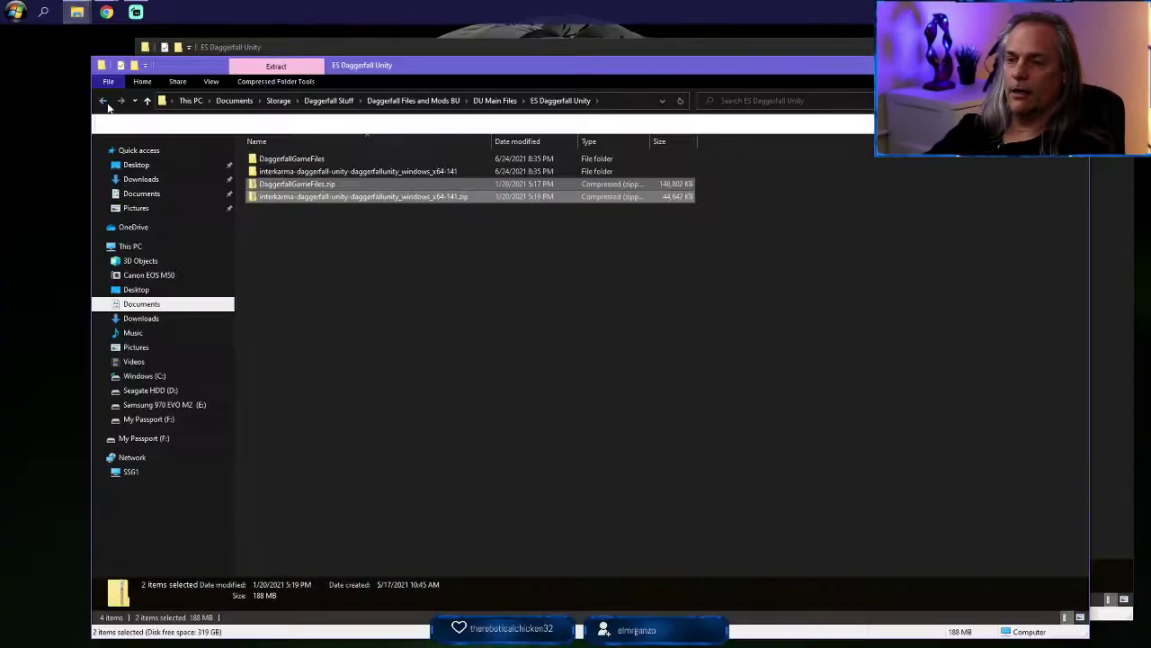
left_click(104, 102)
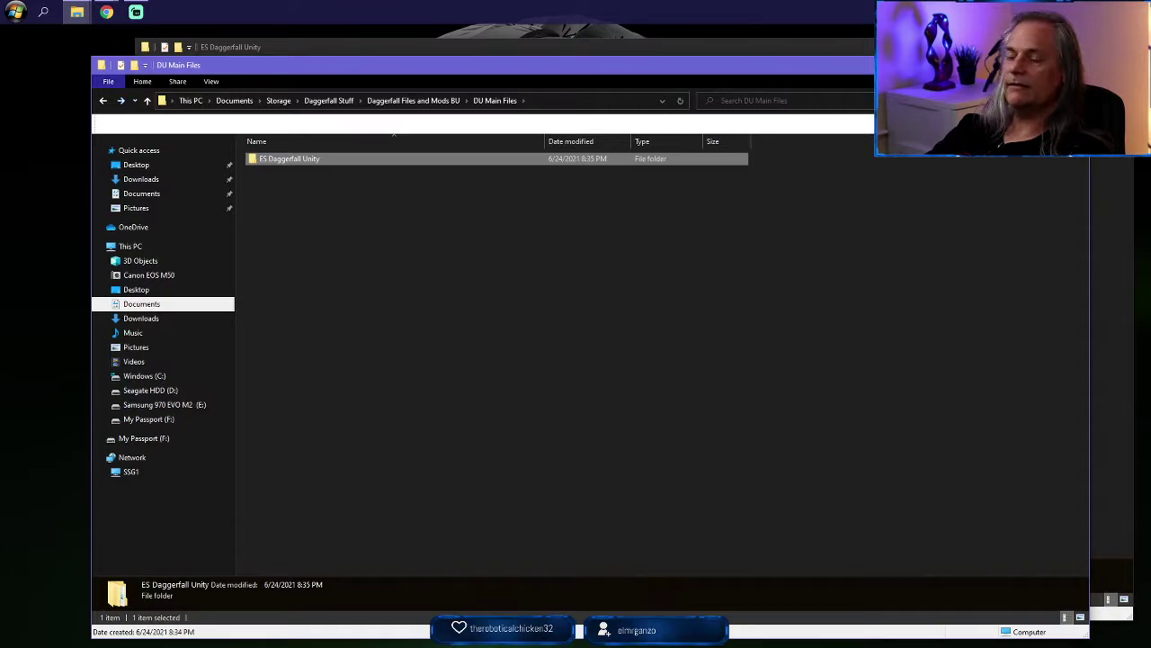
key("alt+F4")
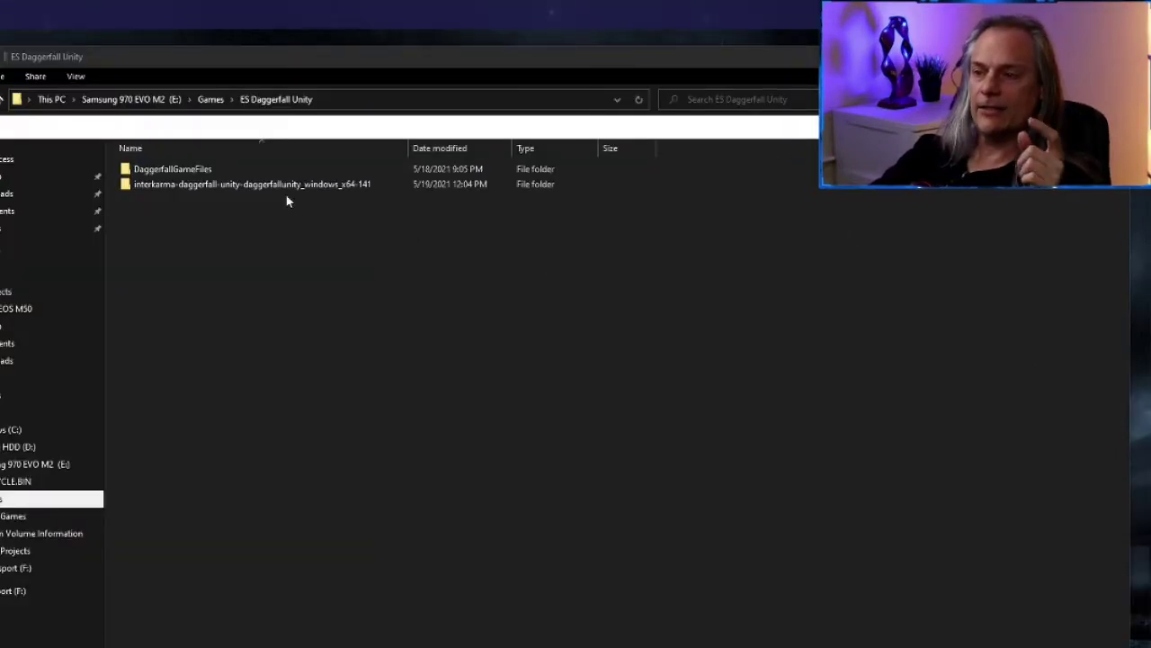
Step: In E:\Games\ES Daggerfall Unity, open the interkarma-daggerfall-unity folder and select DaggerfallUnity.exe
left_click(175, 171)
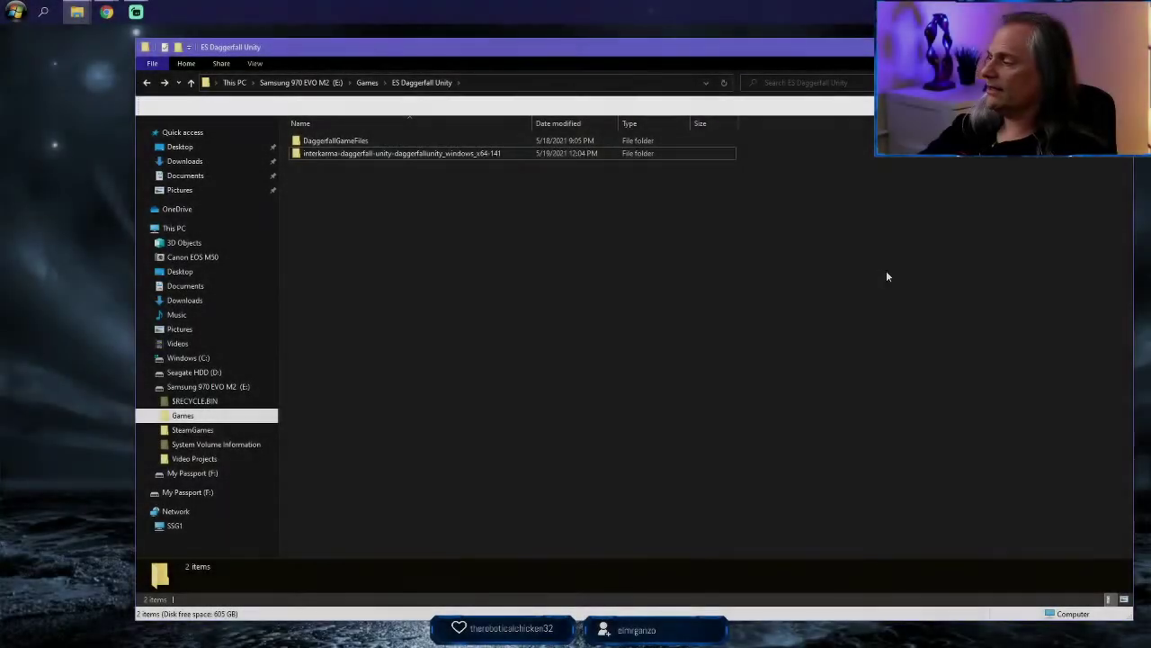
double_click(296, 155)
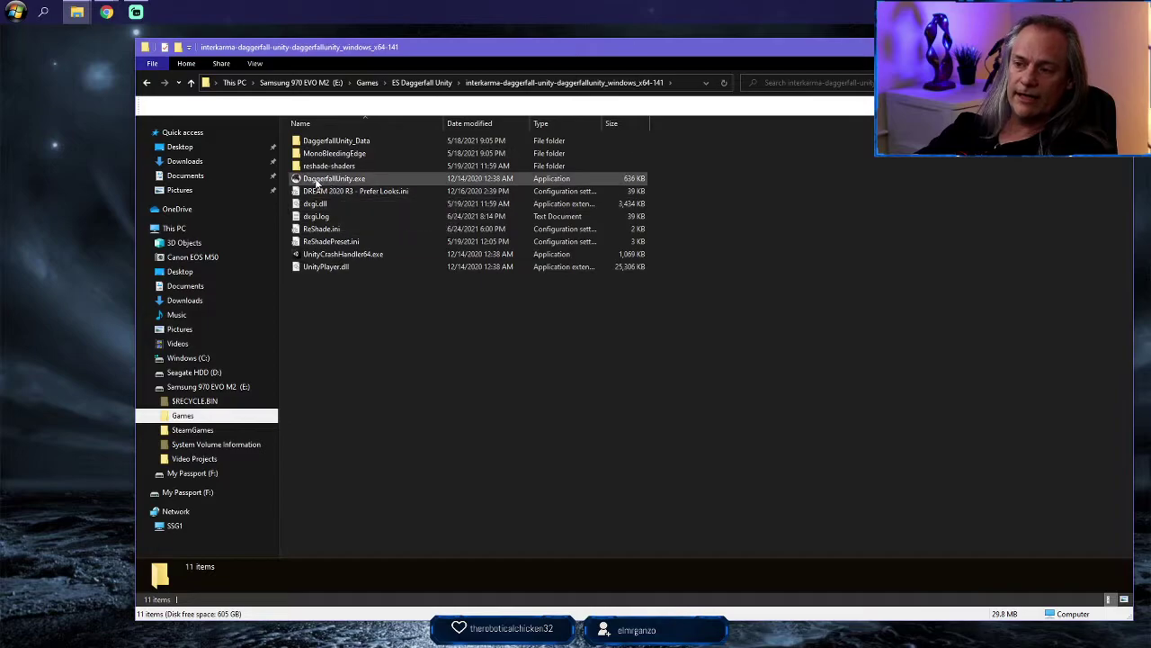
left_click(316, 180)
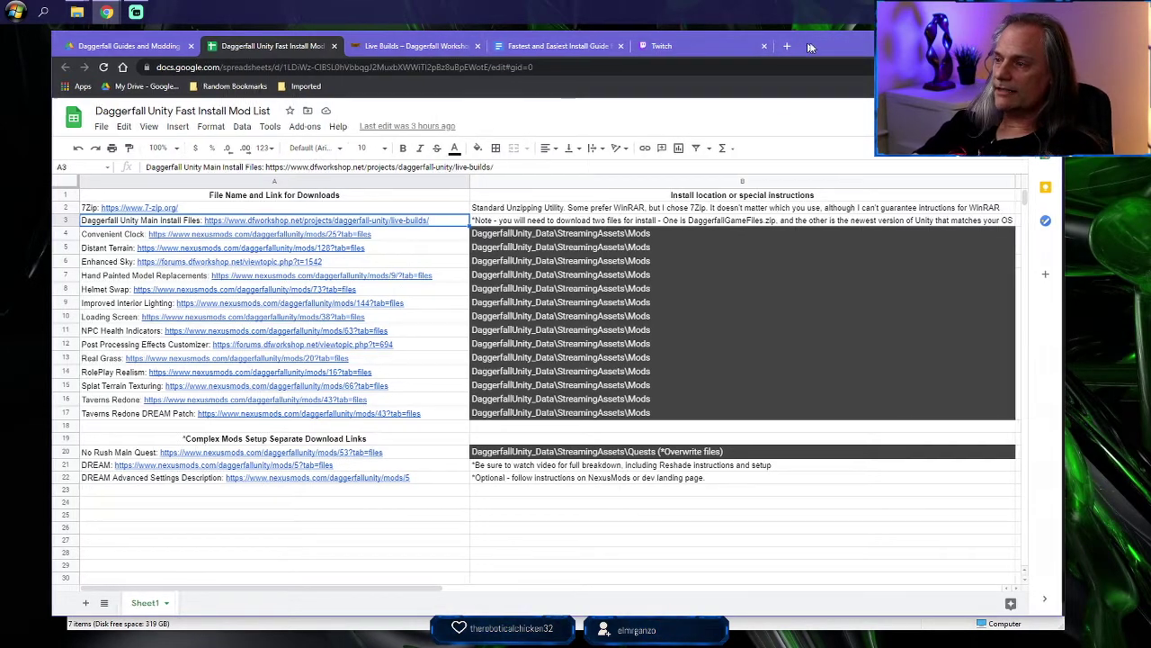
Step: Move the browser window aside, open the DU Mods folder, and extract all its archives with 7-Zip, each into its own folder
left_click_drag(787, 46, 1150, 46)
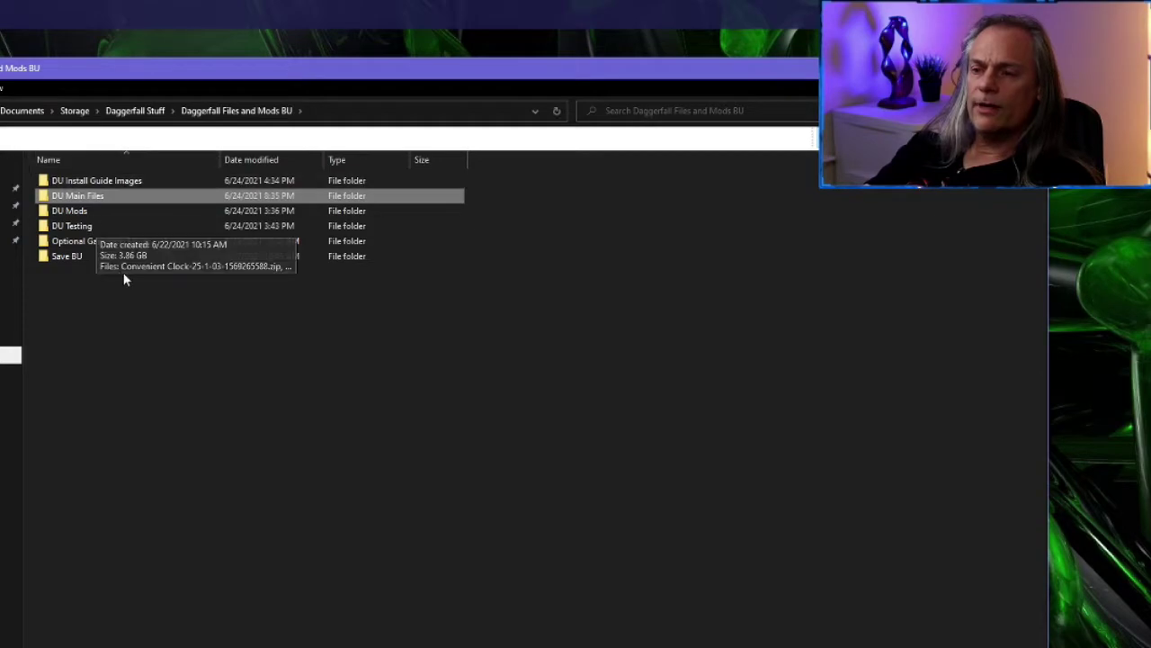
double_click(43, 210)
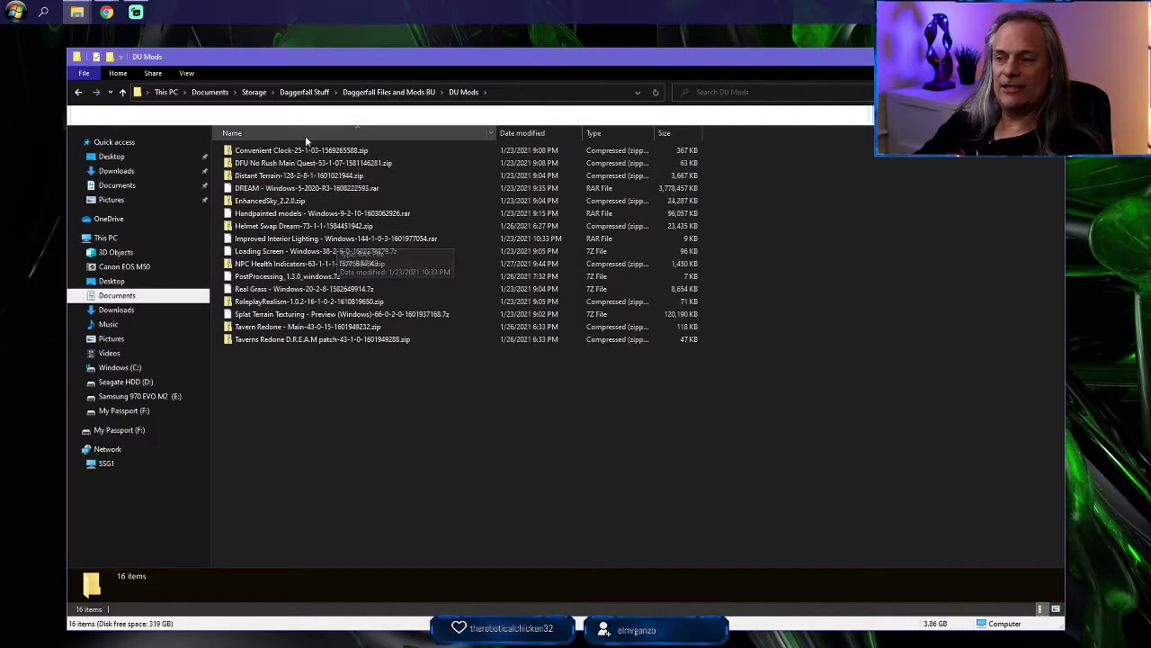
left_click(266, 152)
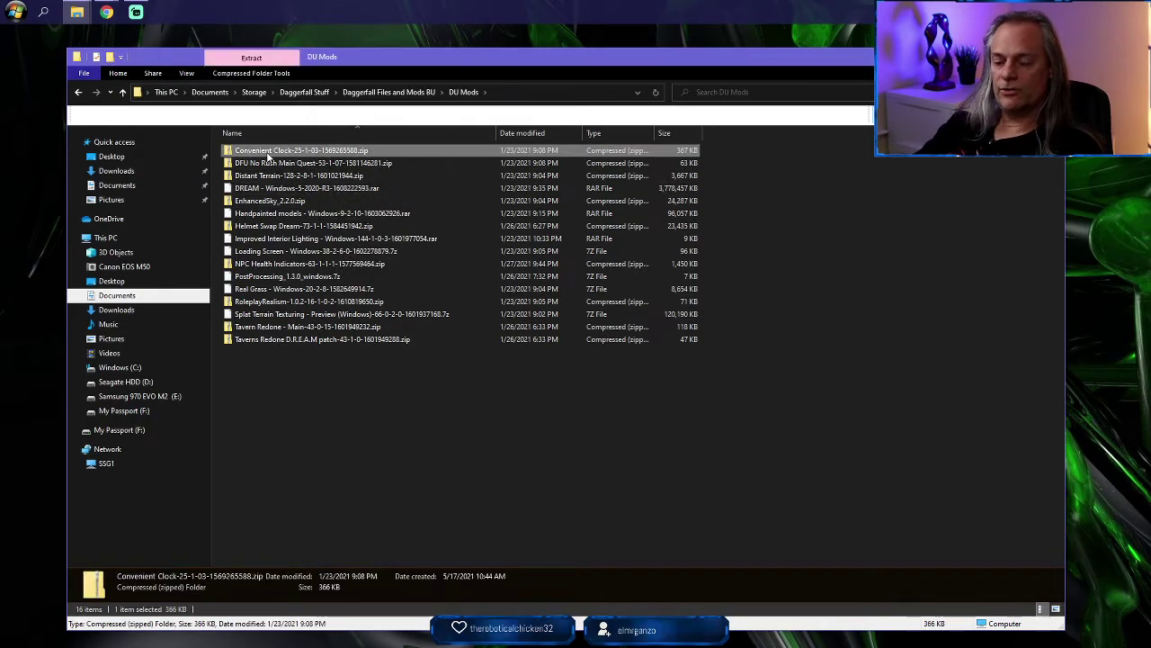
left_click(300, 340, "shift")
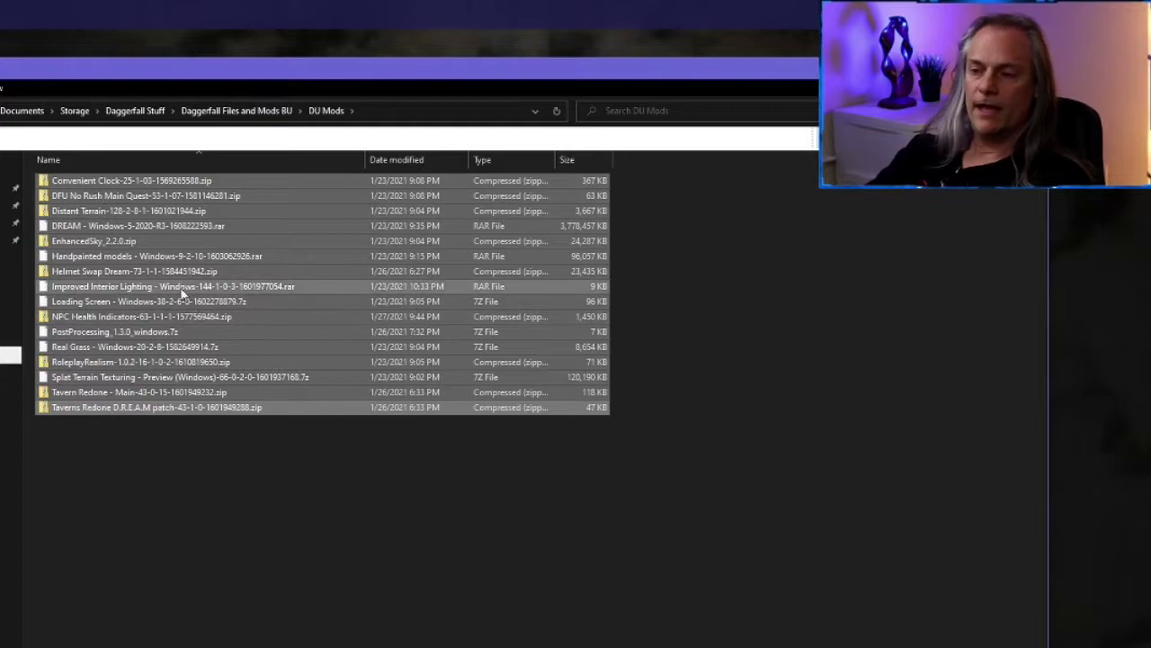
right_click(185, 274)
mouse_move(232, 305)
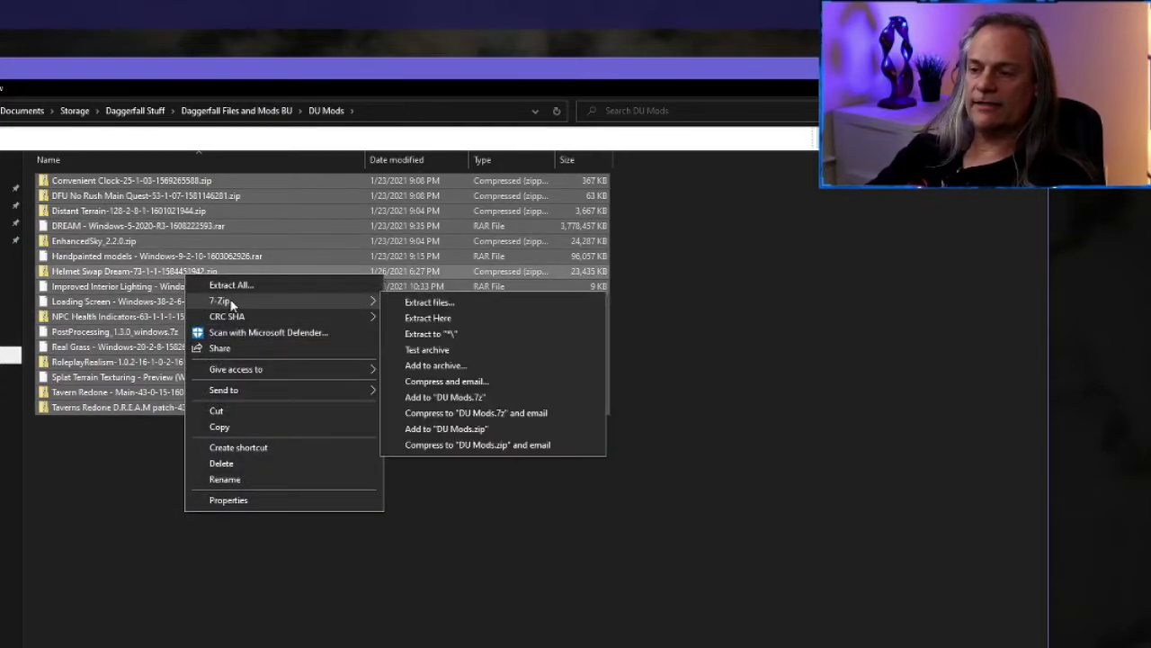
left_click(430, 335)
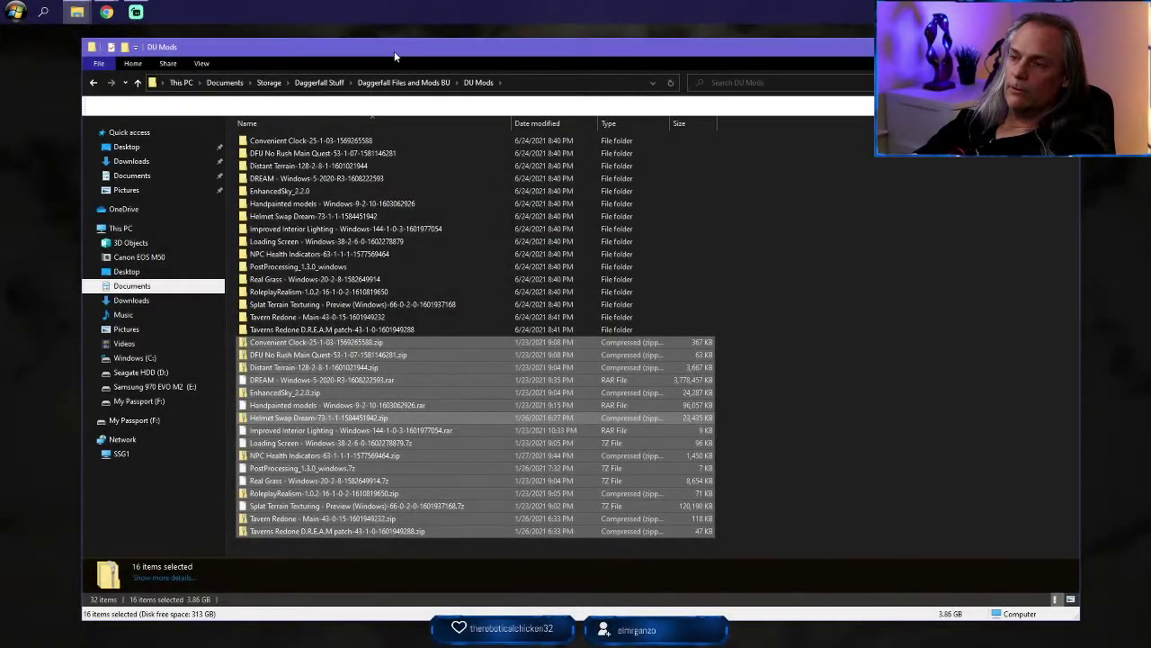
Step: Move the DU Mods window aside and bring the ES Daggerfall Unity window to the front
left_click_drag(400, 52, 328, 74)
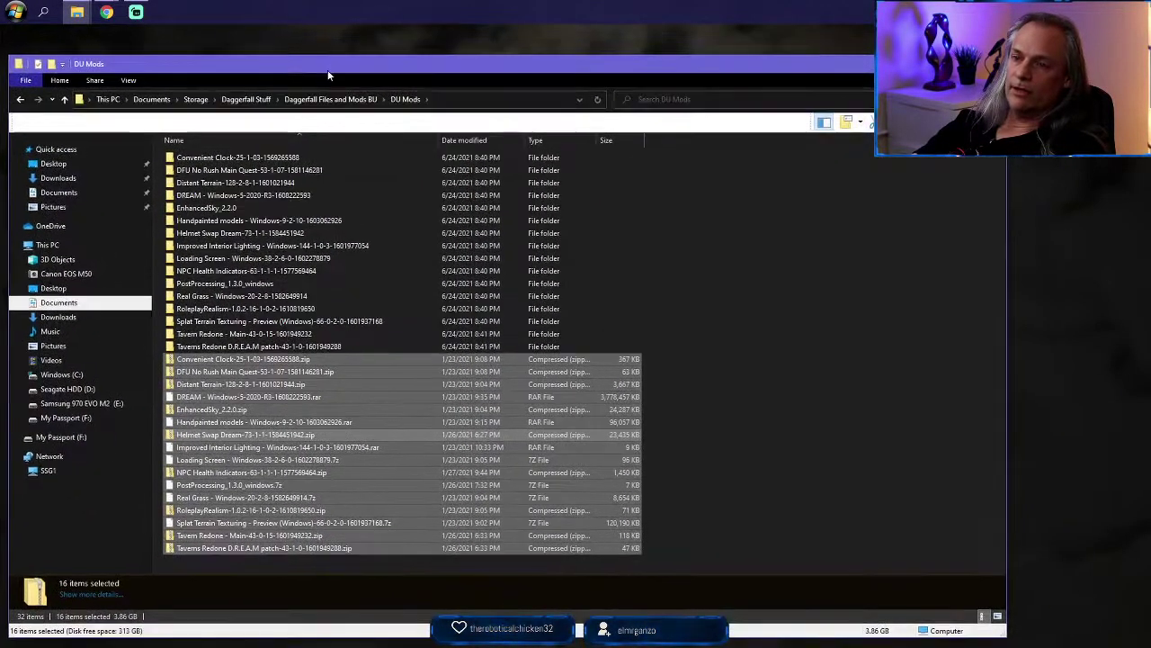
left_click(72, 14)
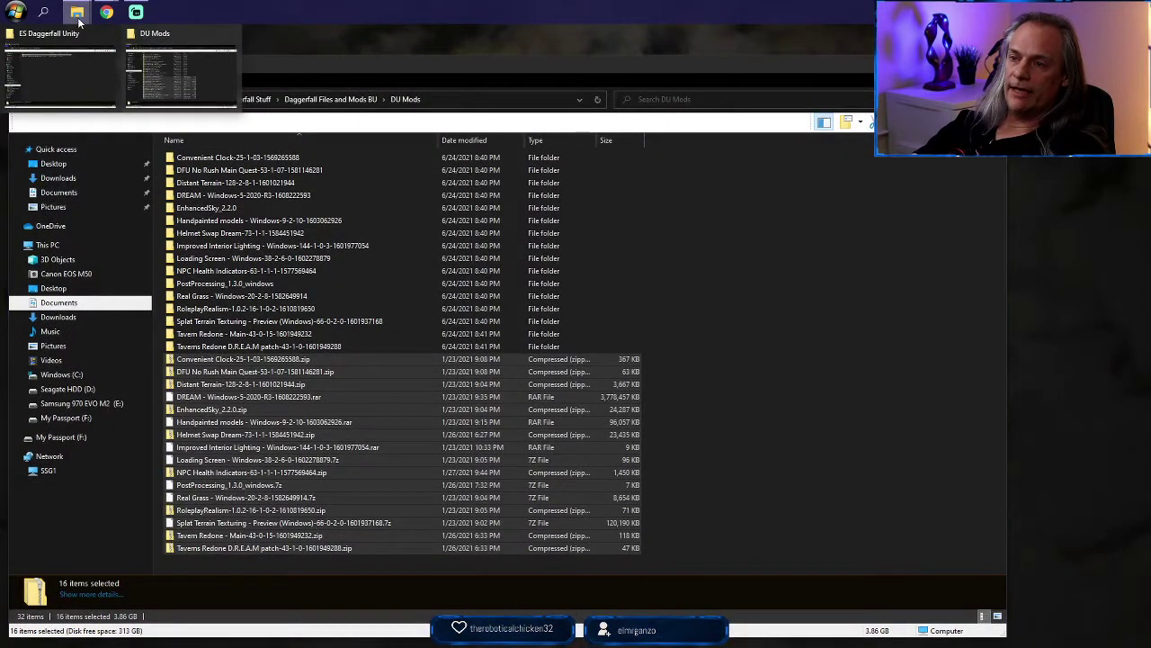
left_click(67, 70)
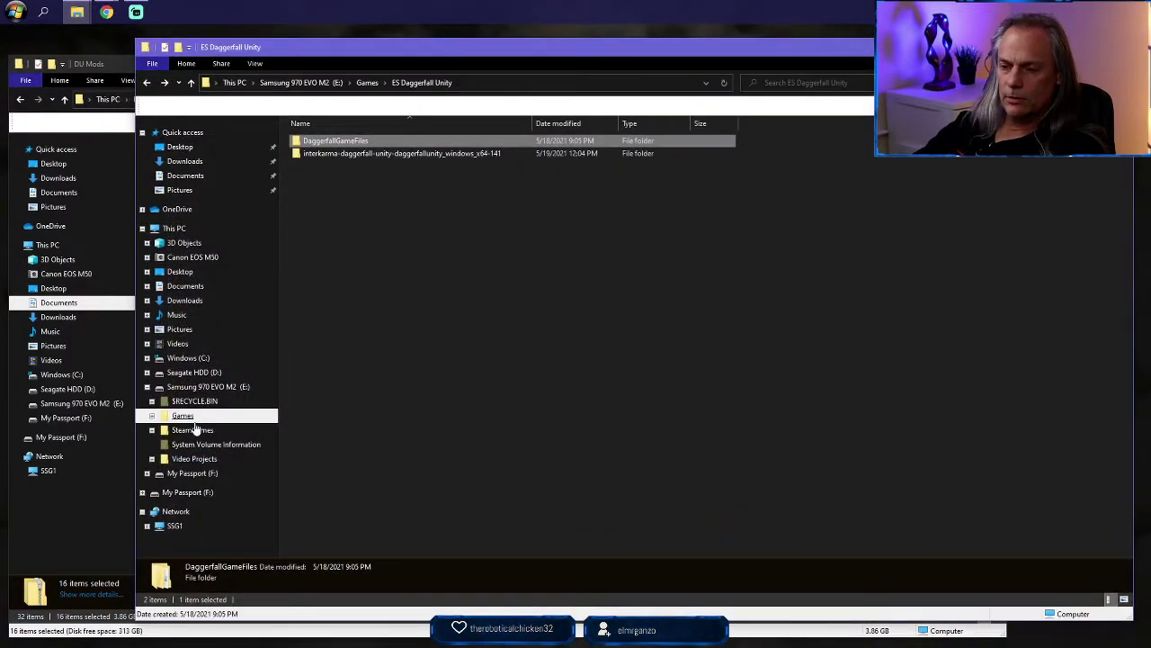
Step: Browse from the E: drive through Games, ES Daggerfall Unity, the interkarma-daggerfall-unity folder and DaggerfallUnity_Data into StreamingAssets
left_click(234, 389)
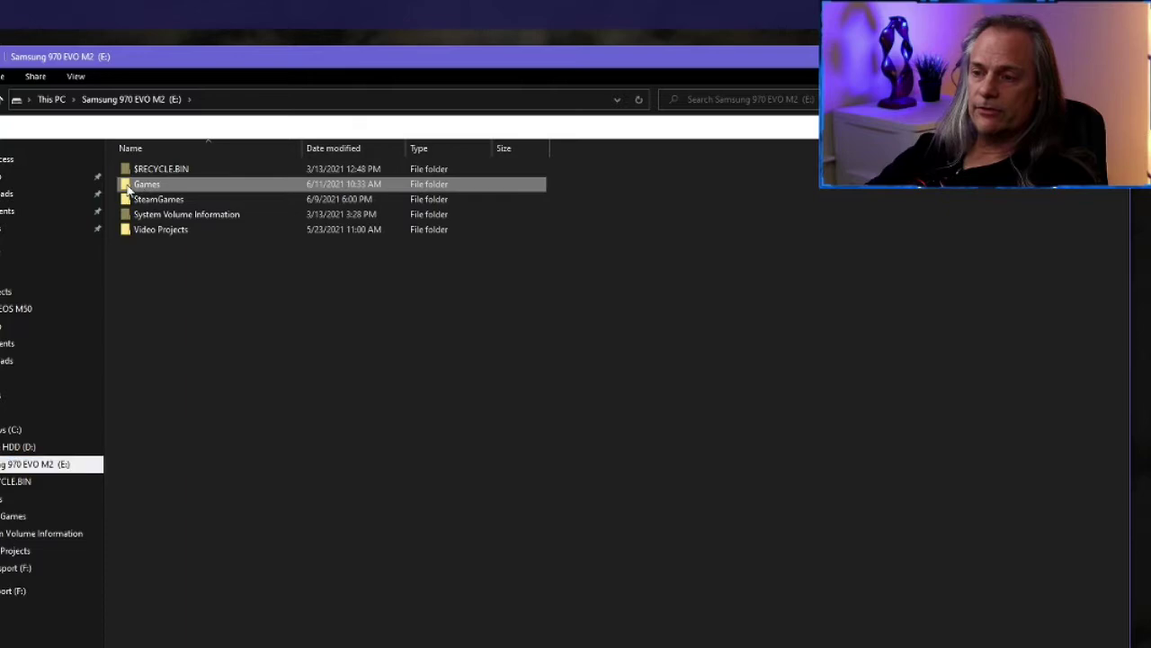
double_click(127, 184)
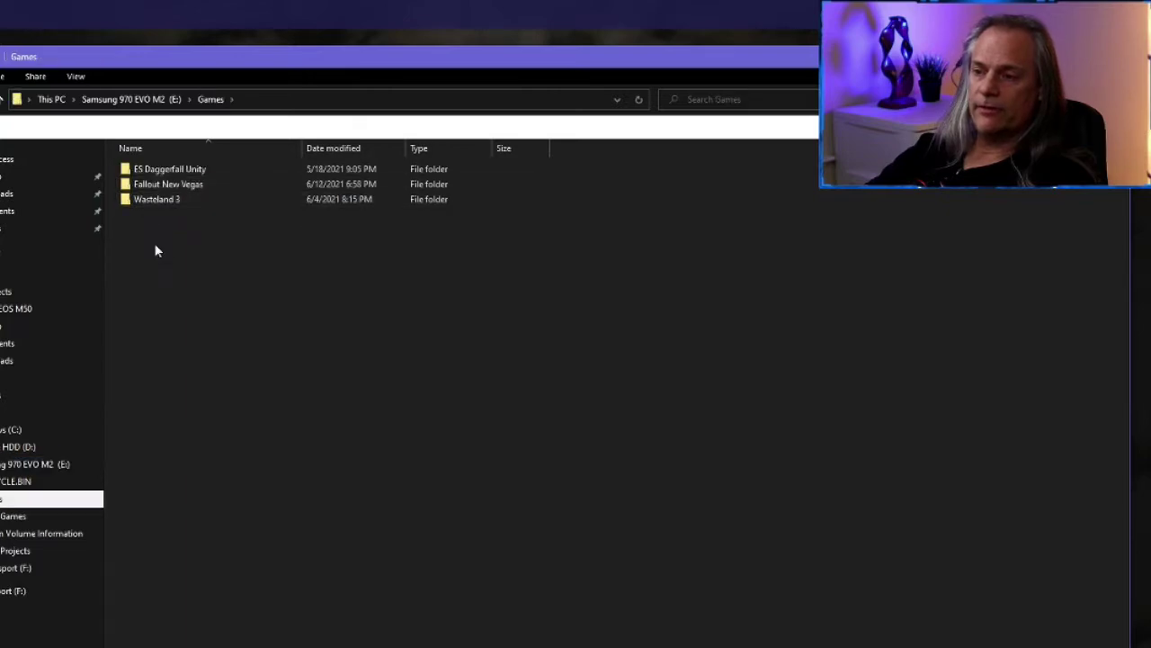
double_click(158, 169)
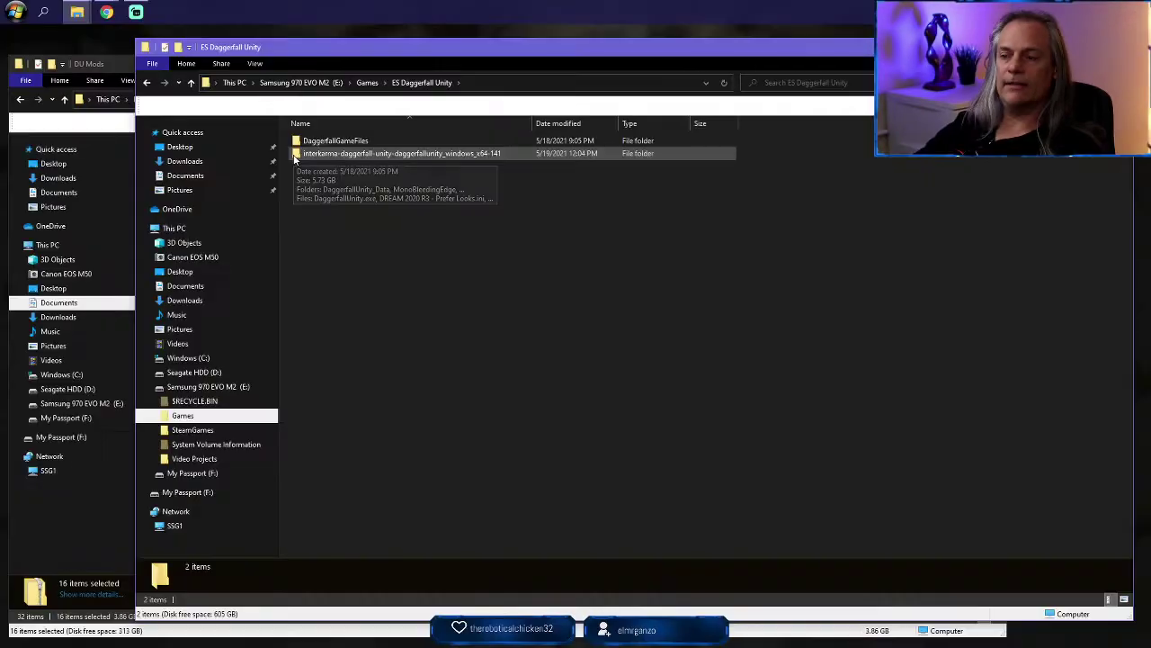
double_click(126, 185)
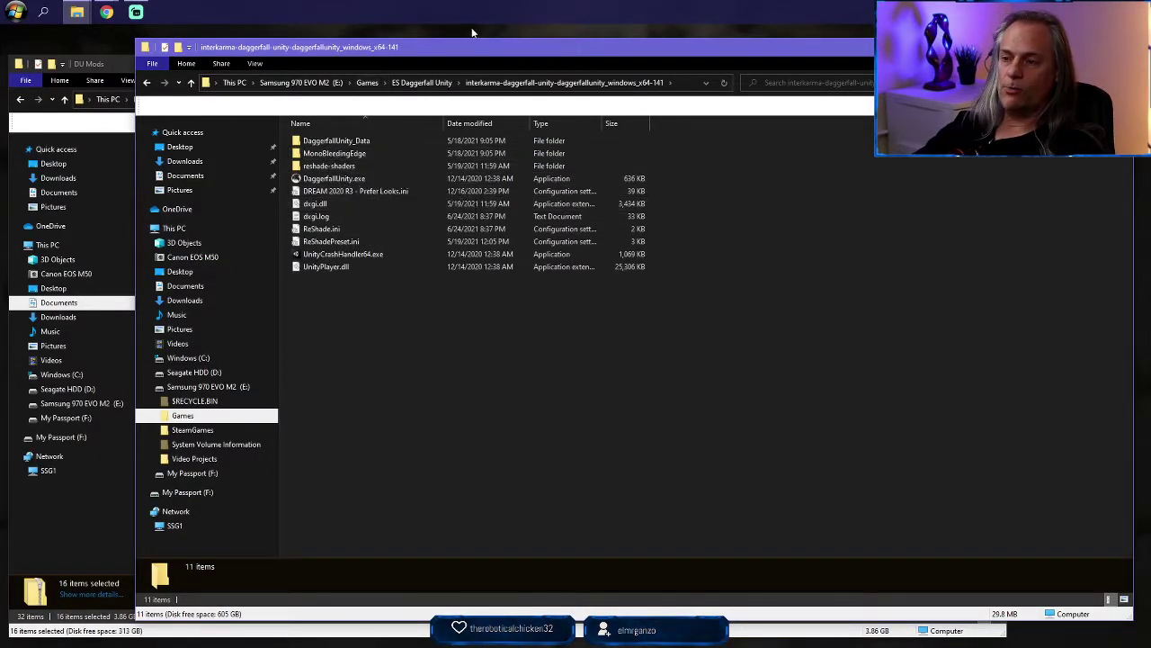
left_click_drag(437, 43, 437, 50)
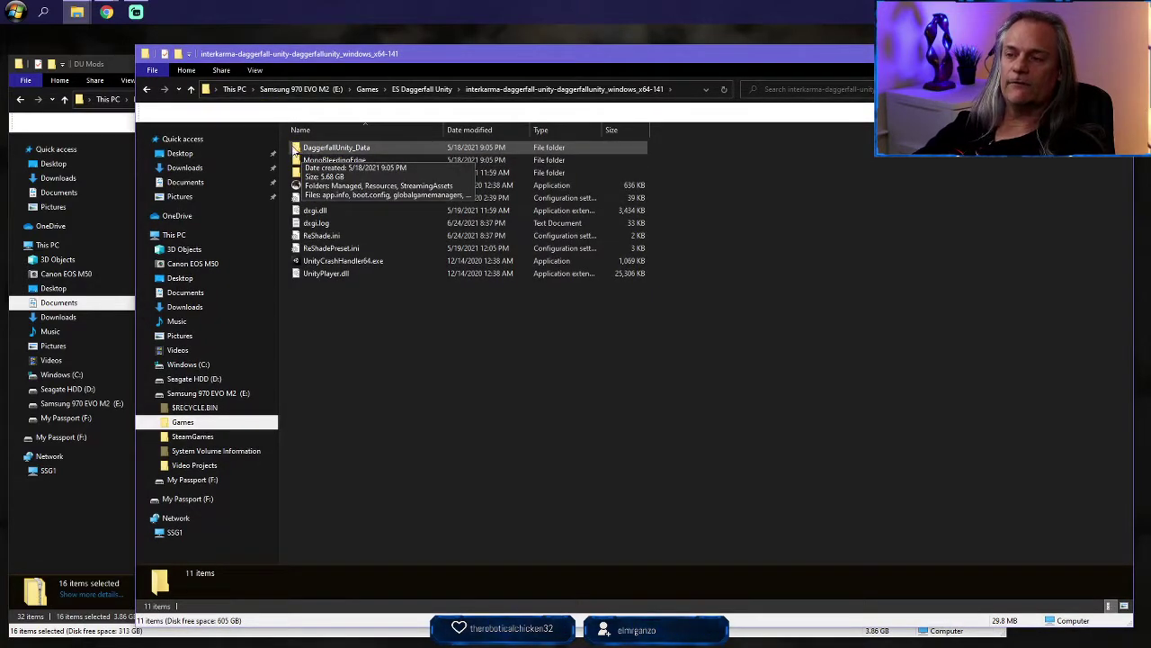
double_click(297, 148)
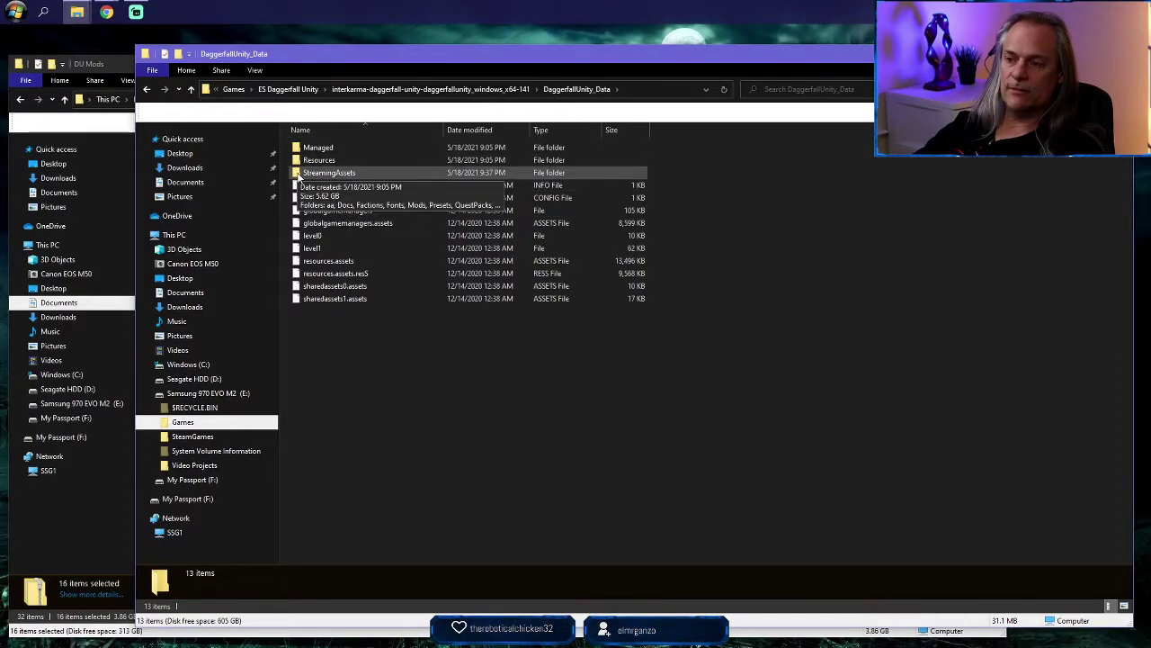
double_click(299, 173)
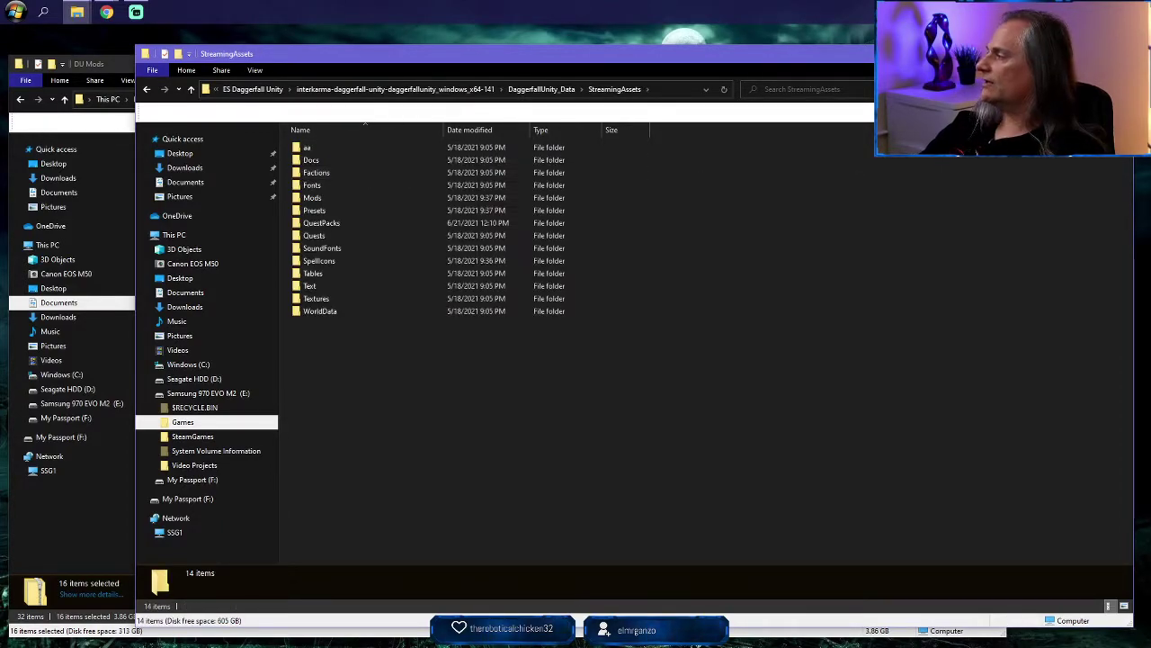
Step: Check the install guide in Chrome, open StreamingAssets\Mods, and shrink and place its window beside the DU Mods window
key("alt+Tab")
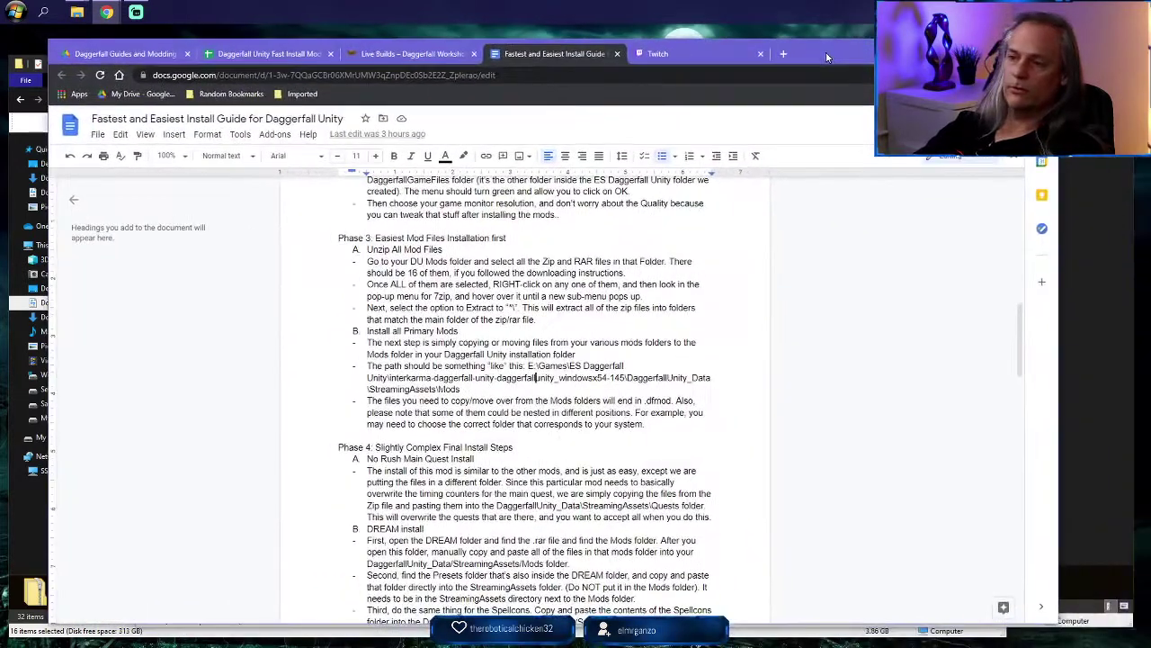
left_click(266, 54)
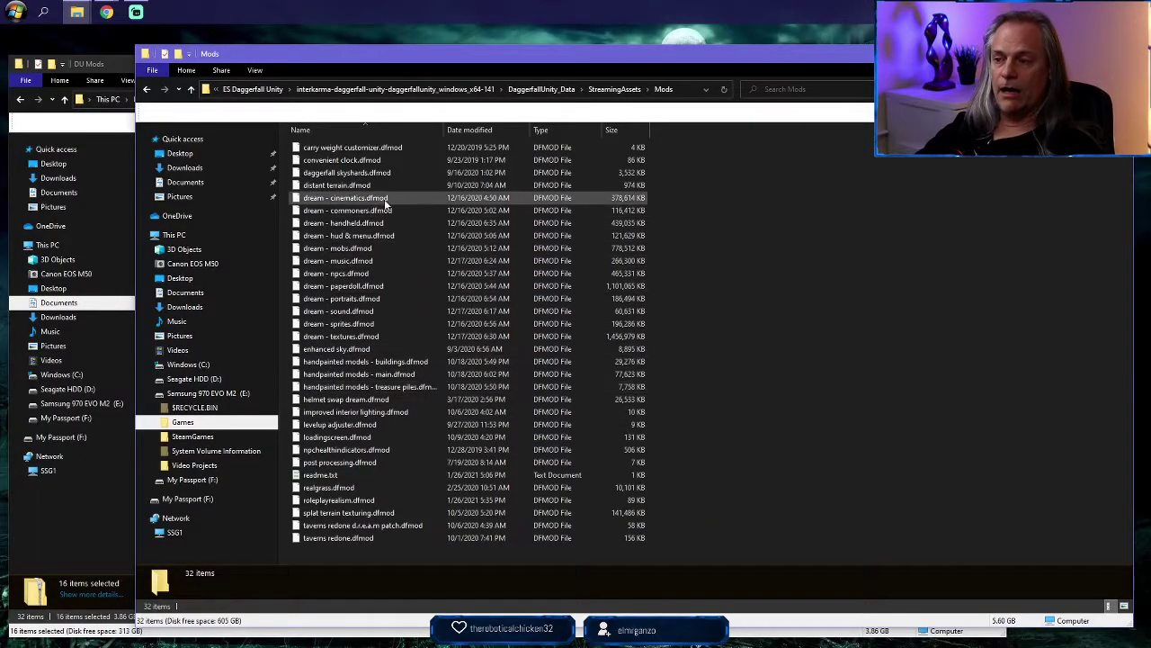
left_click_drag(498, 60, 513, 58)
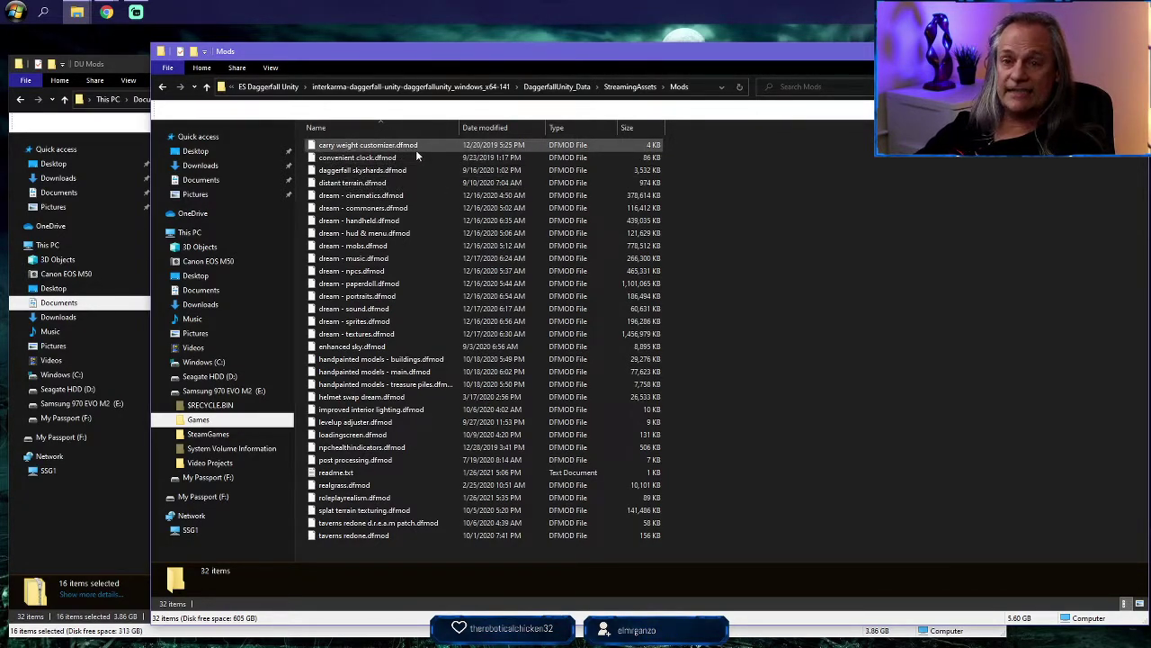
left_click_drag(303, 54, 284, 55)
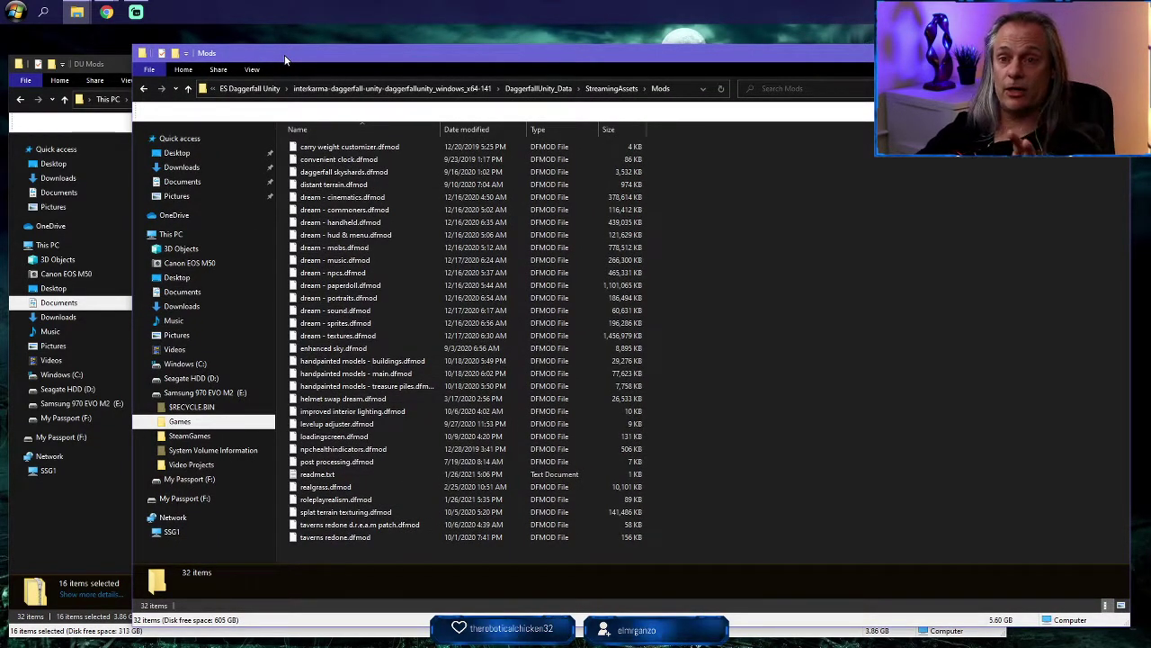
left_click_drag(285, 54, 321, 58)
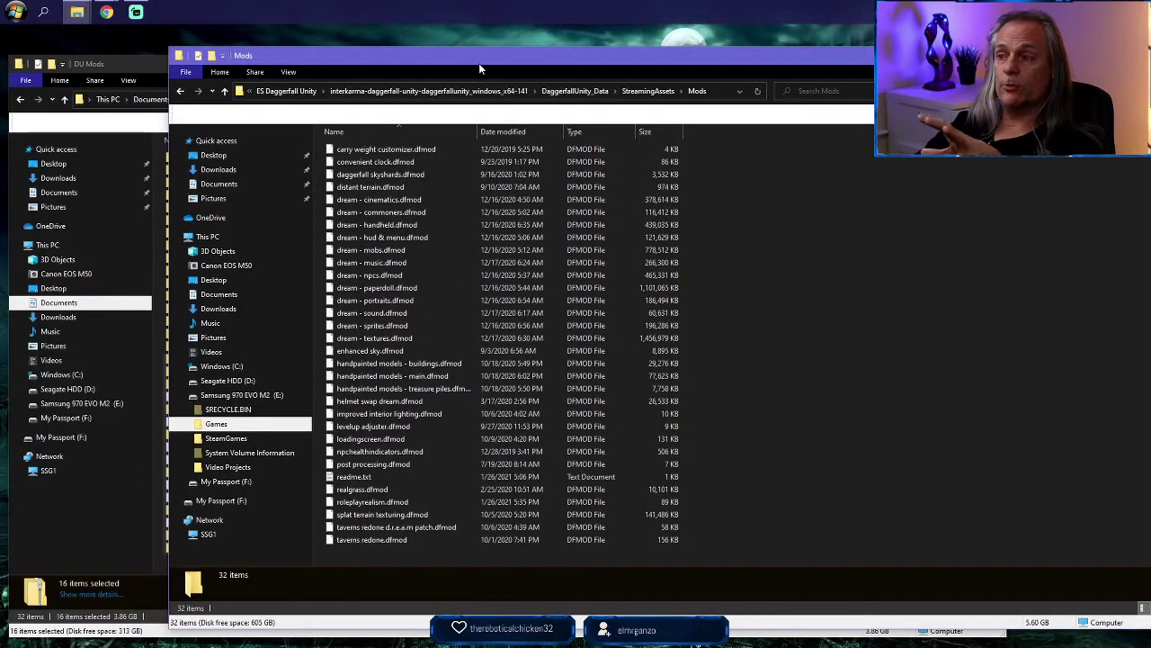
left_click_drag(311, 55, 507, 65)
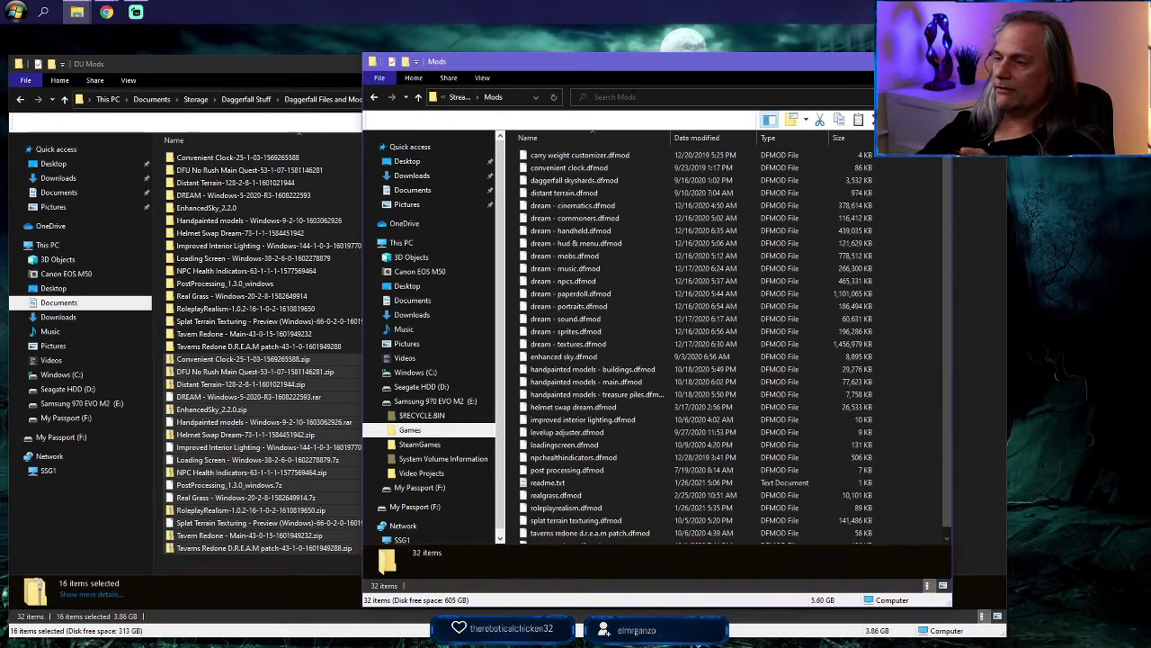
left_click_drag(553, 70, 733, 105)
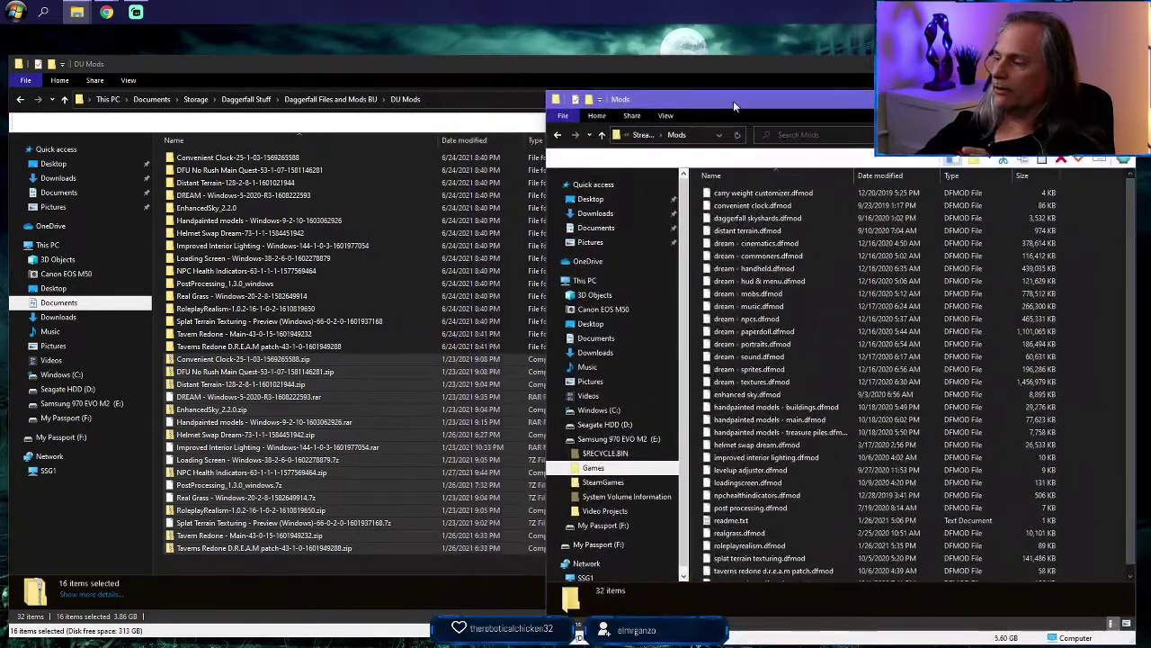
Step: In the DU Mods window, open the extracted Convenient Clock folder and its Windows subfolder
left_click(363, 65)
left_click(172, 158)
double_click(171, 158)
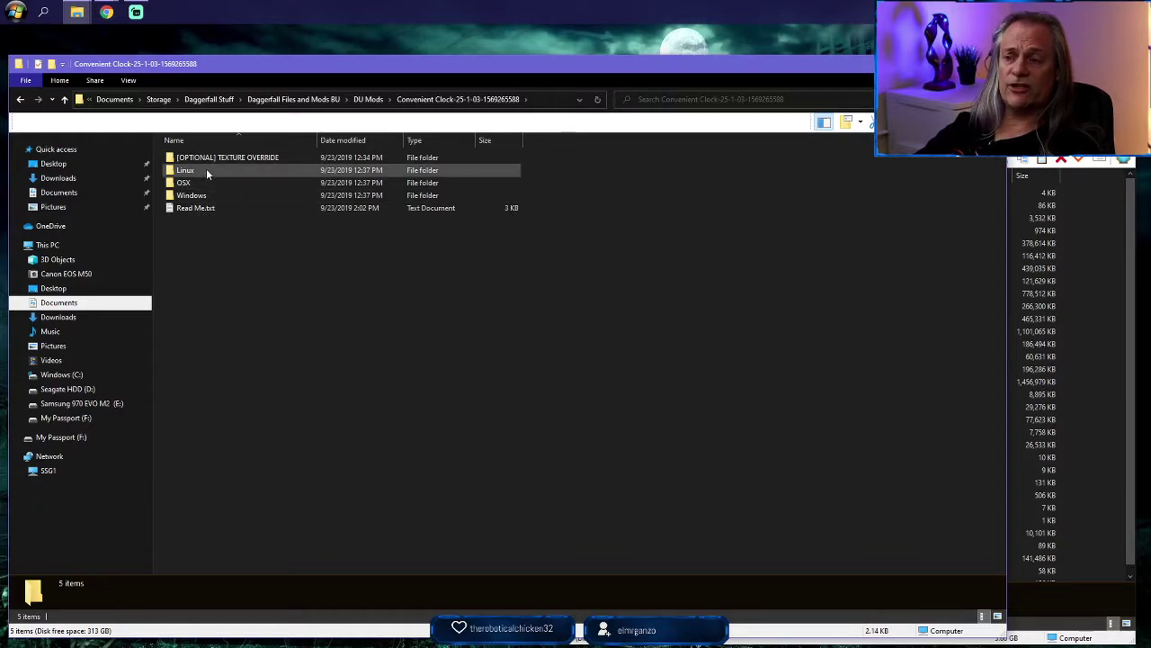
double_click(171, 194)
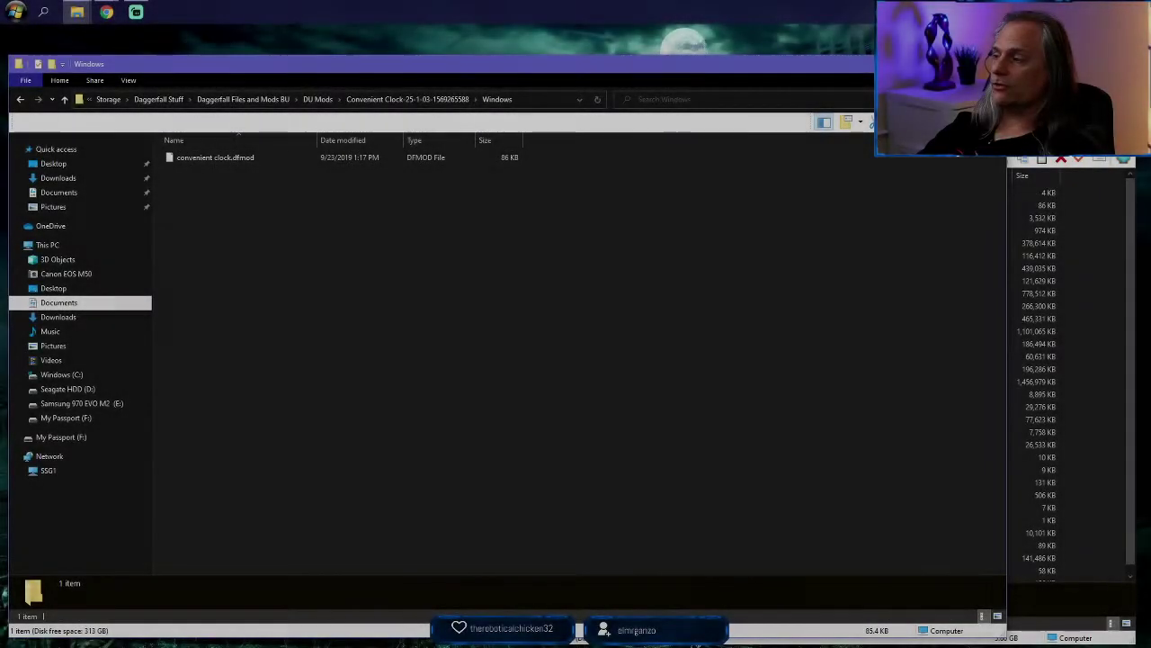
key("alt+Tab")
left_click_drag(220, 158, 616, 364)
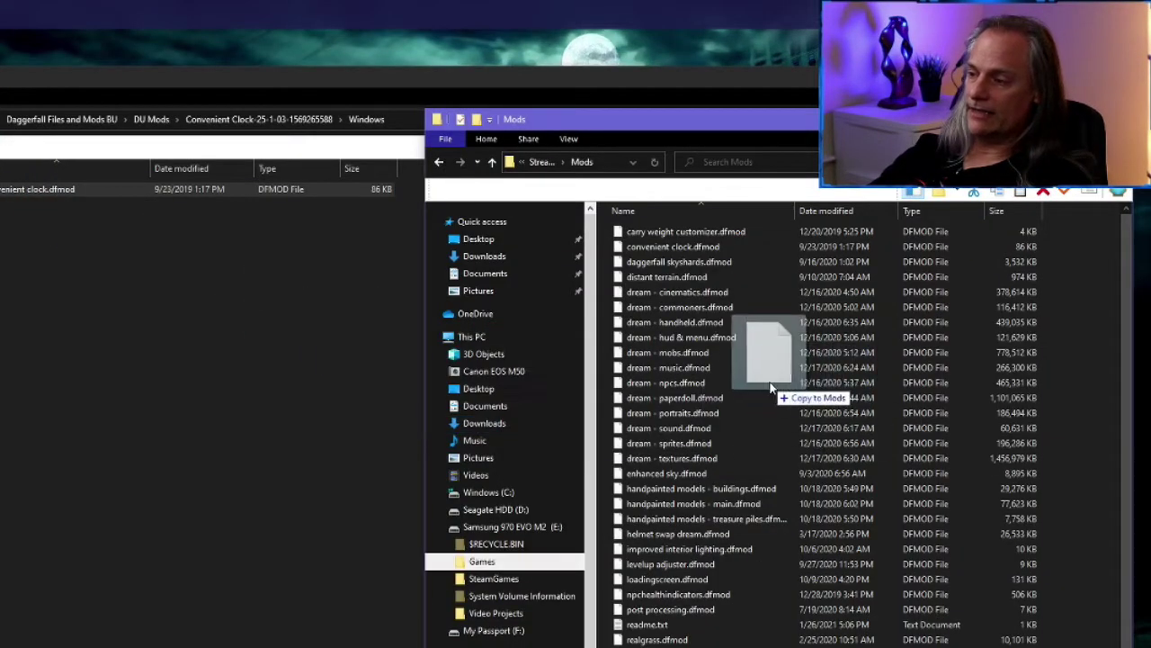
left_click_drag(510, 439, 100, 286)
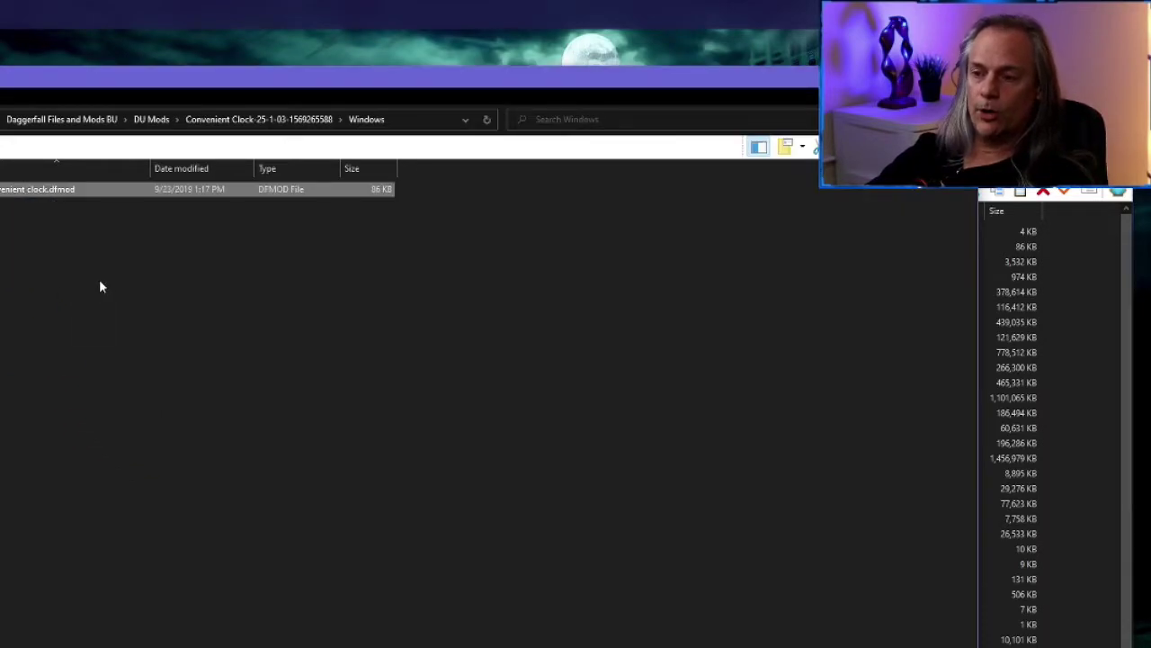
Step: Copy convenient clock.dfmod to the clipboard, bring the game's Mods window forward, and reposition it
right_click(16, 193)
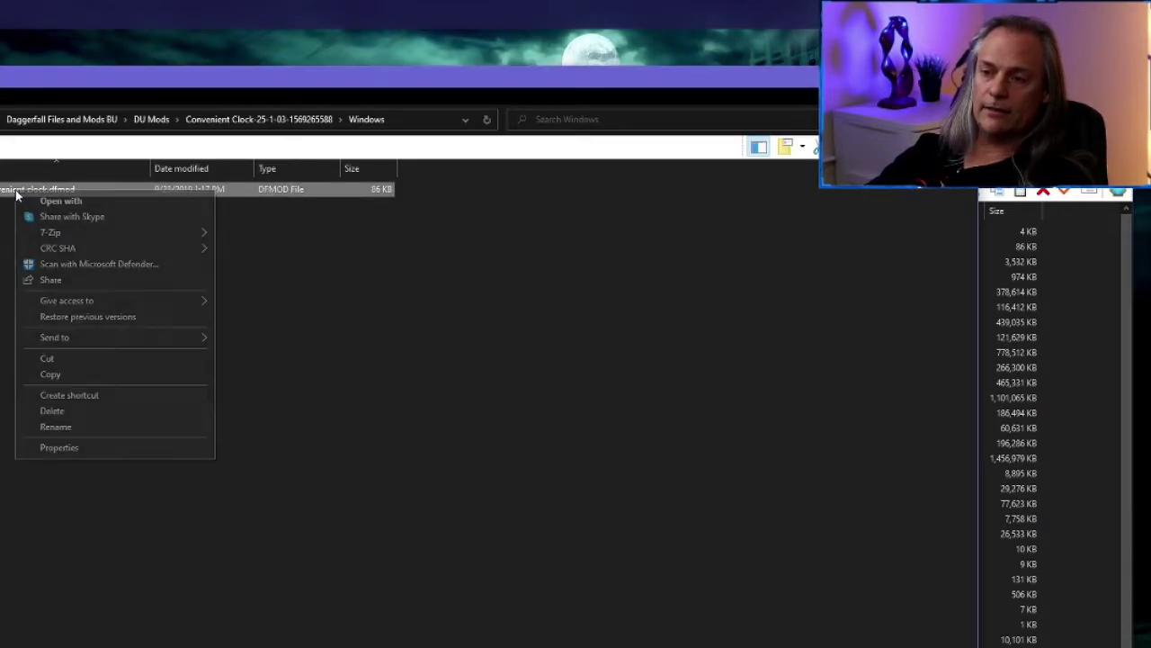
left_click(63, 374)
key("alt+Tab")
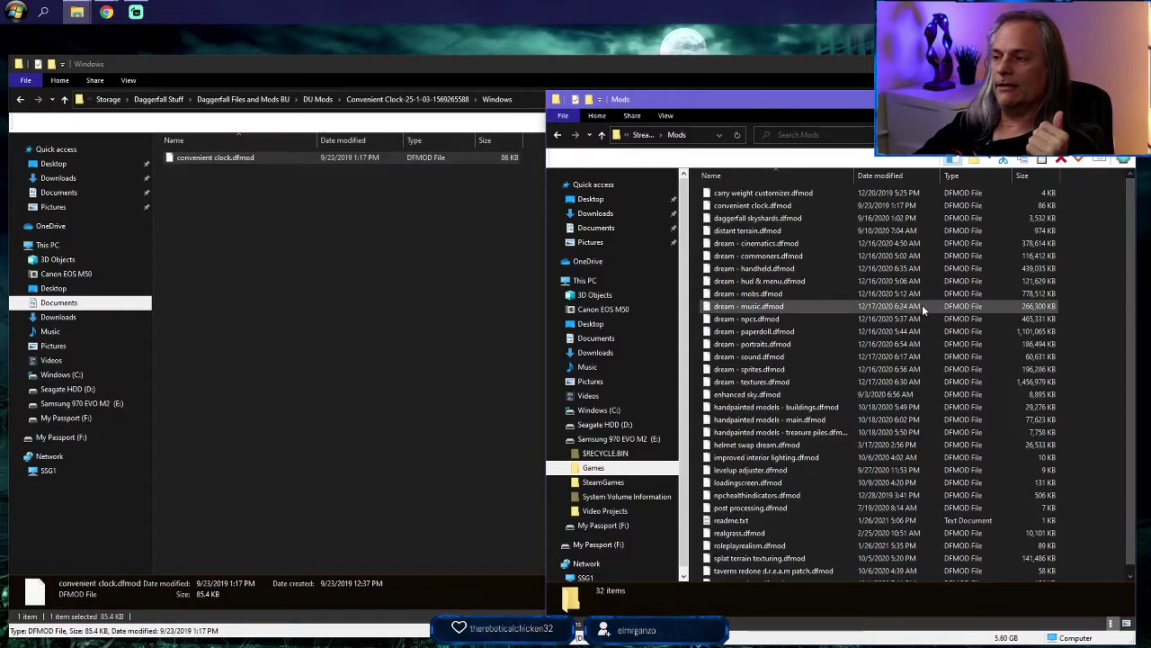
left_click_drag(953, 96, 842, 72)
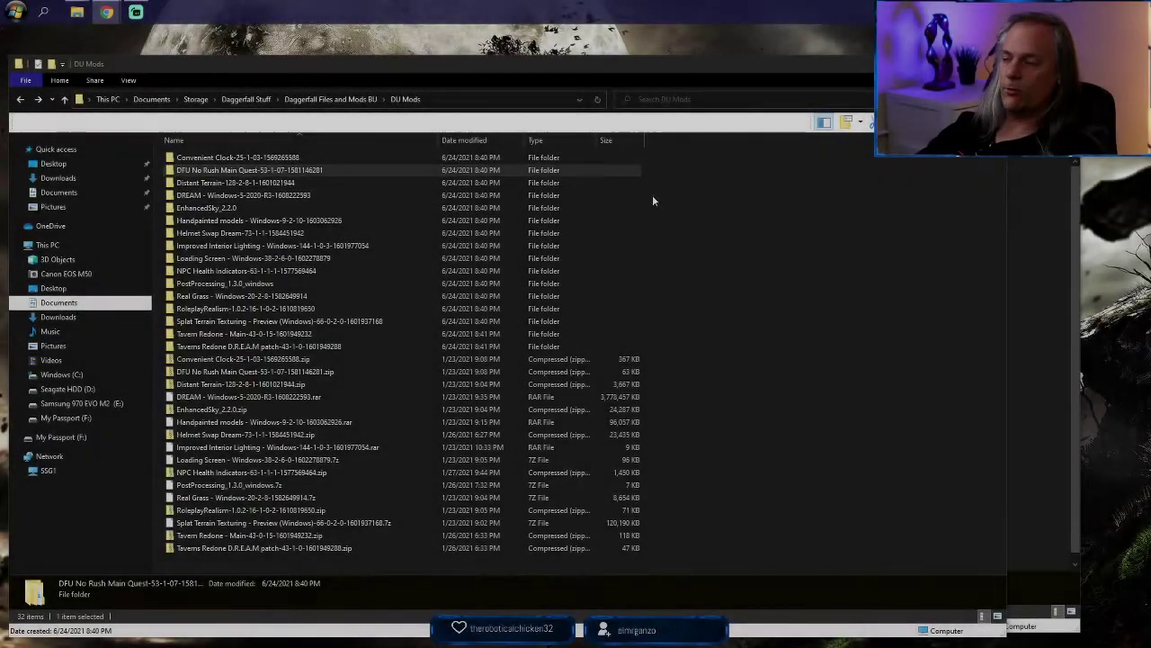
Step: Look inside the StandaloneWindows subfolders of the Distant Terrain and EnhancedSky_2.2.0 mods, returning to DU Mods after each
double_click(171, 183)
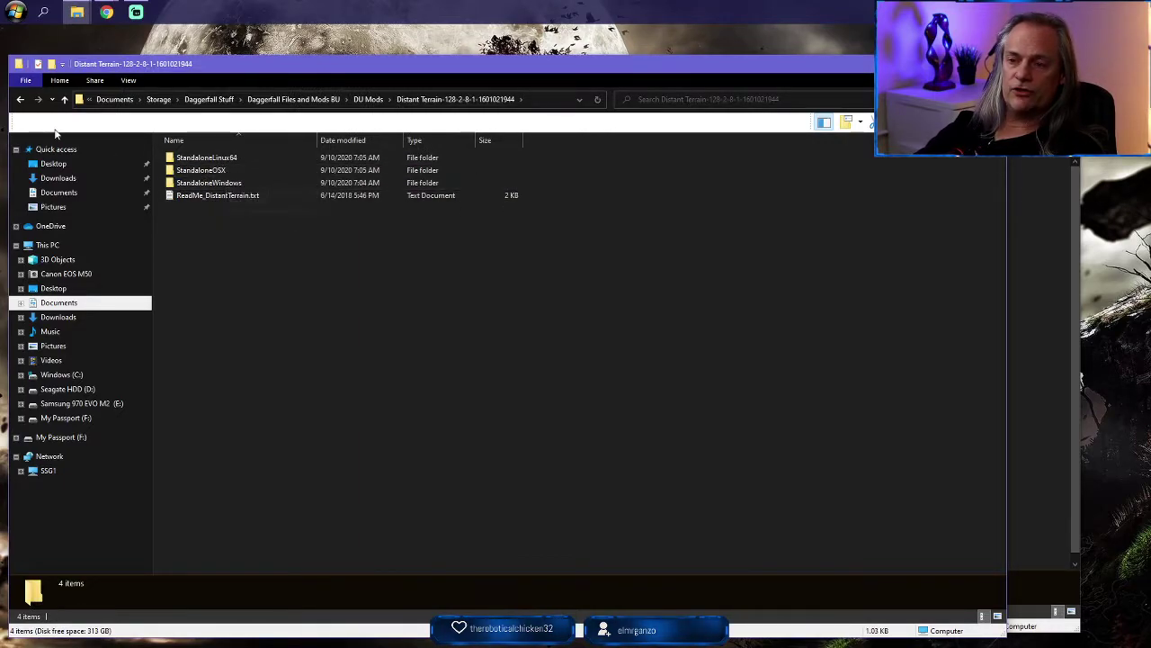
double_click(211, 183)
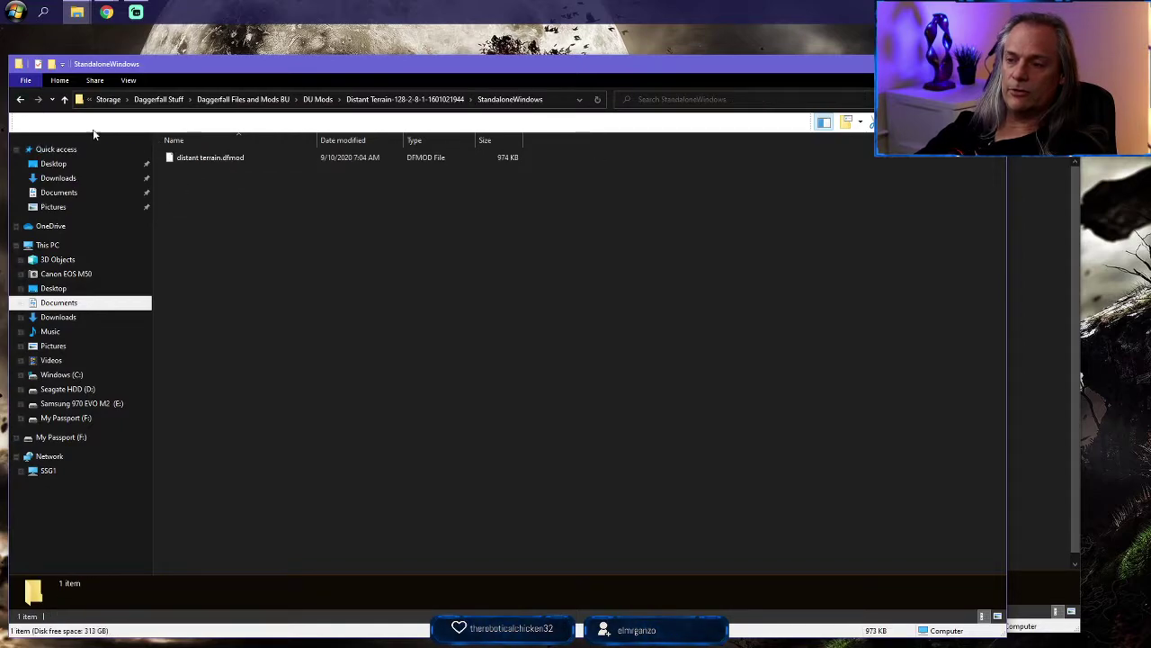
left_click(21, 99)
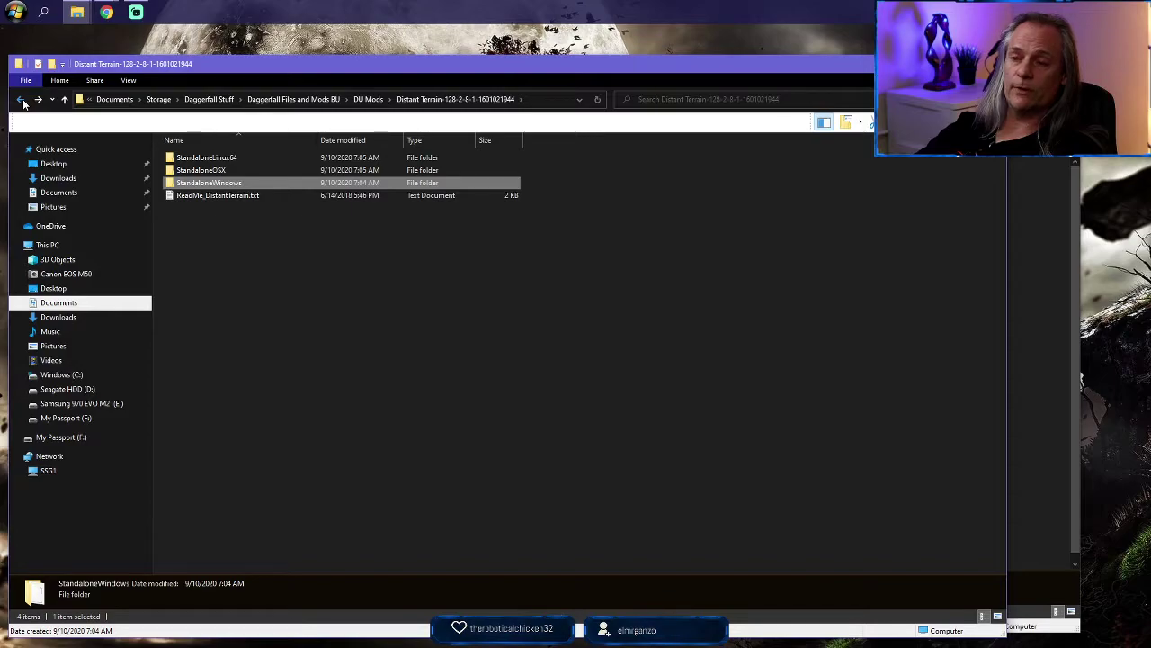
left_click(22, 100)
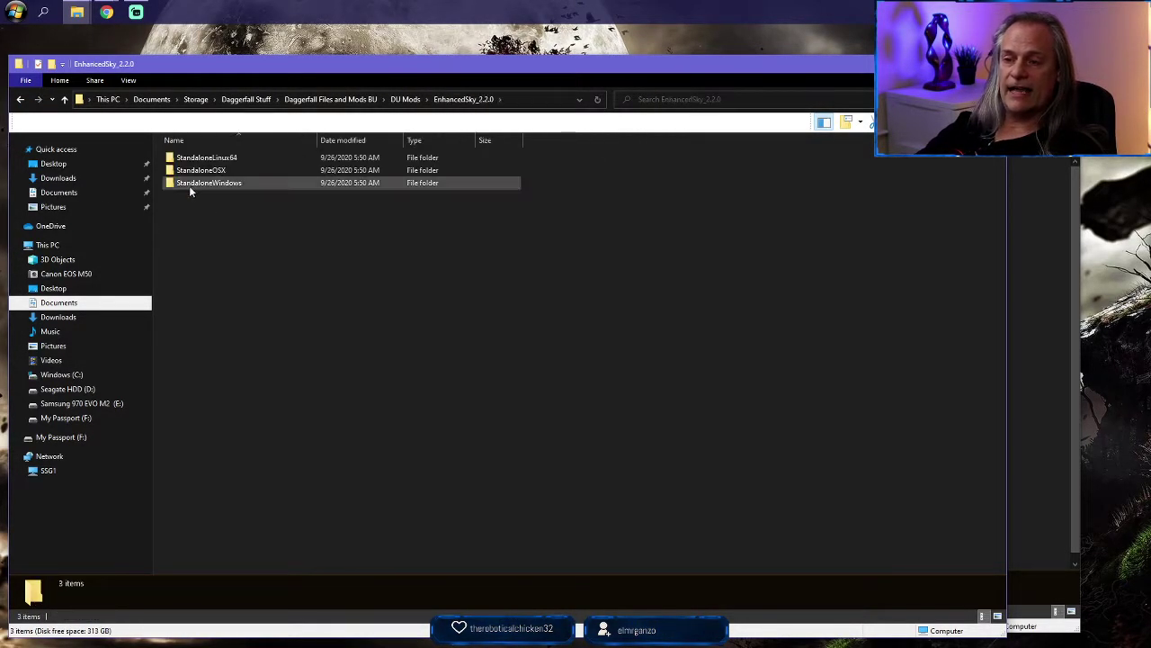
double_click(167, 185)
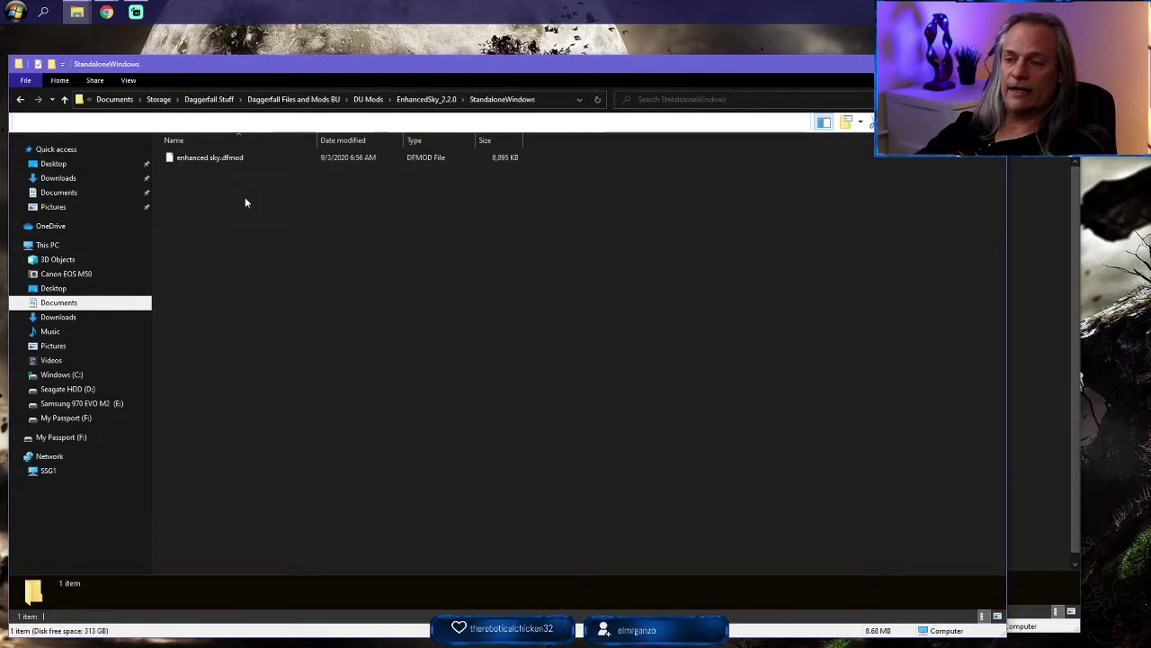
left_click(20, 99)
key("alt+Left")
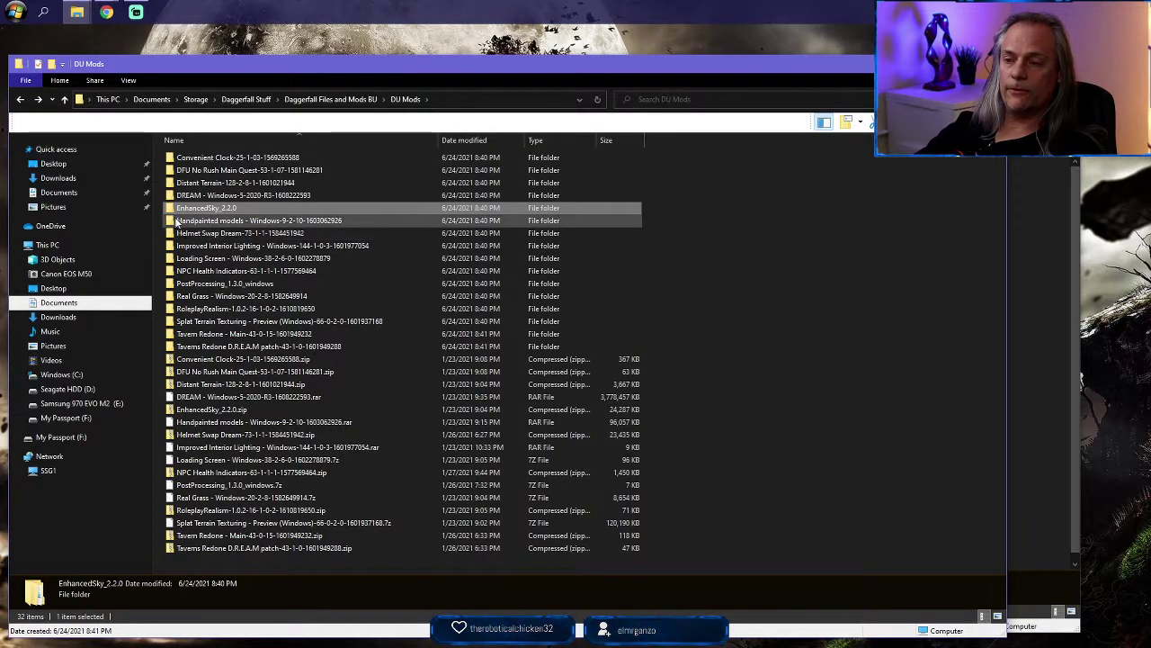
Step: Inspect the .dfmod files in the Mods subfolder of Handpainted models and return to DU Mods
double_click(178, 220)
double_click(185, 158)
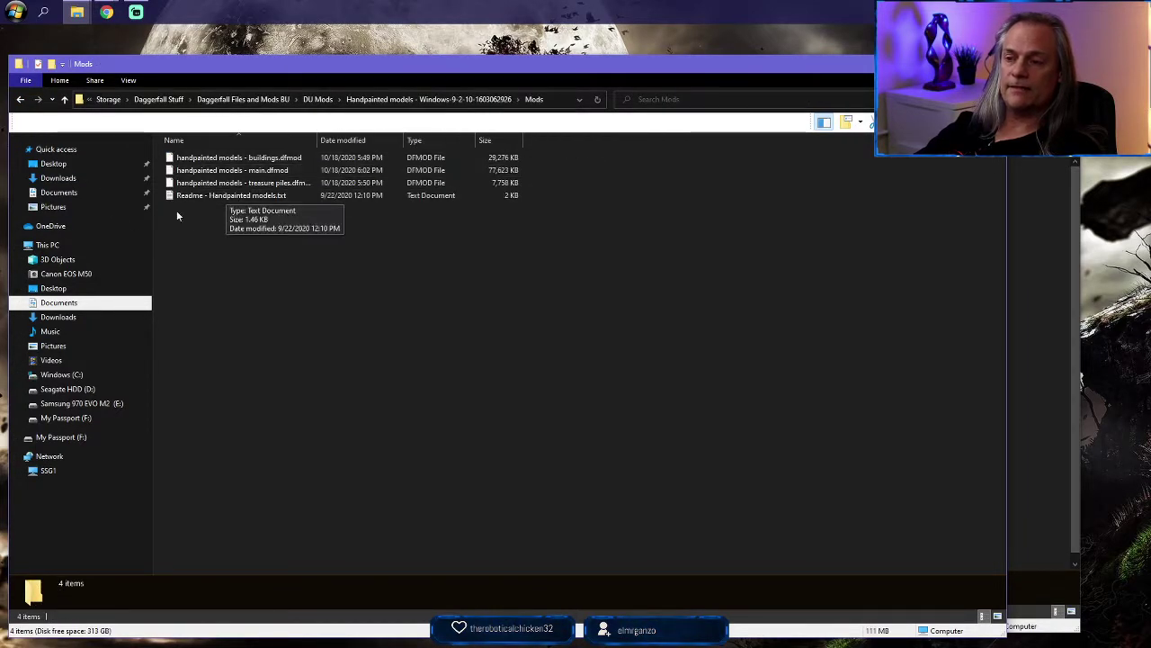
left_click(20, 99)
left_click(20, 99)
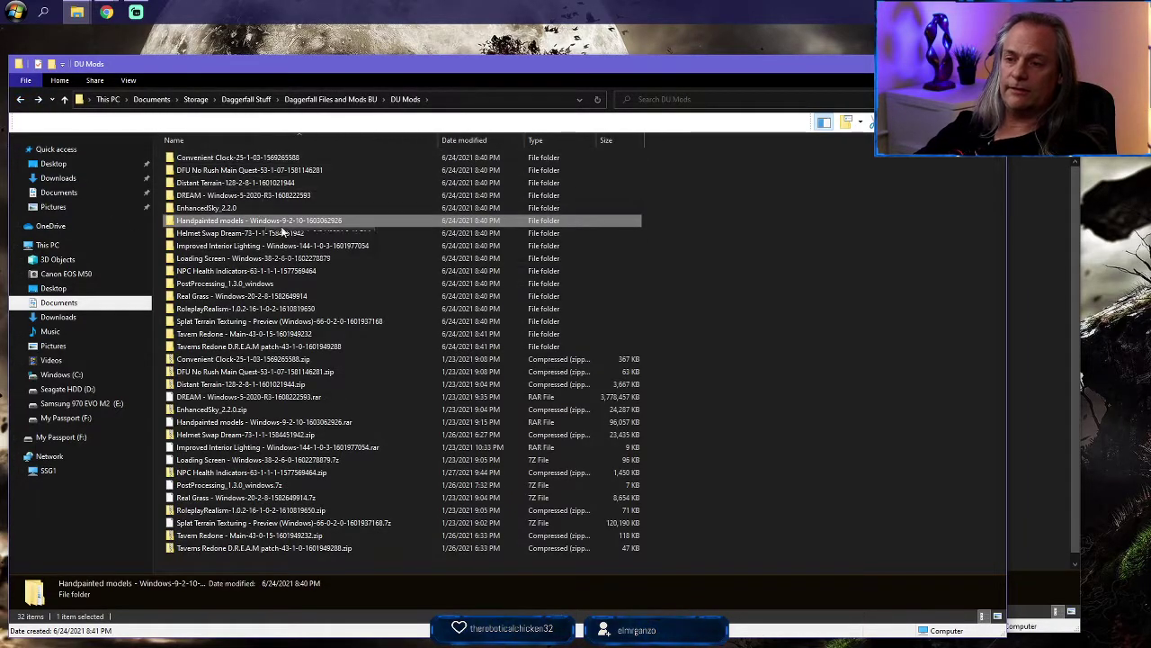
left_click(38, 99)
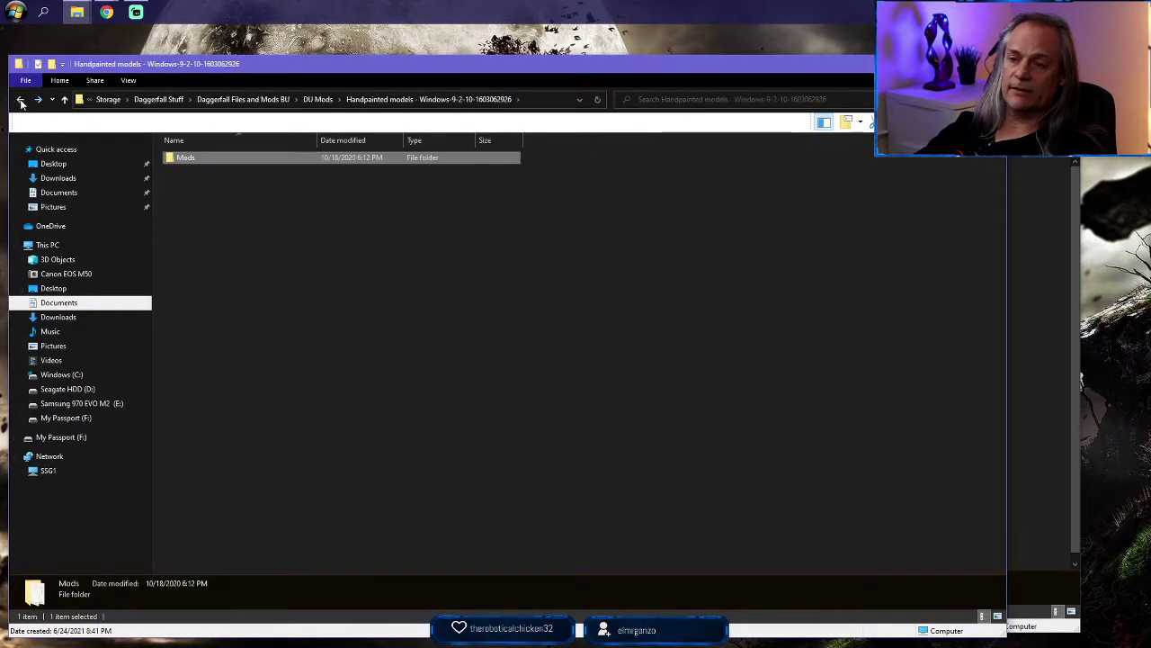
left_click(20, 99)
Step: Inspect the Mods subfolder of Helmet Swap Dream and return to DU Mods
double_click(180, 233)
double_click(186, 159)
left_click(20, 101)
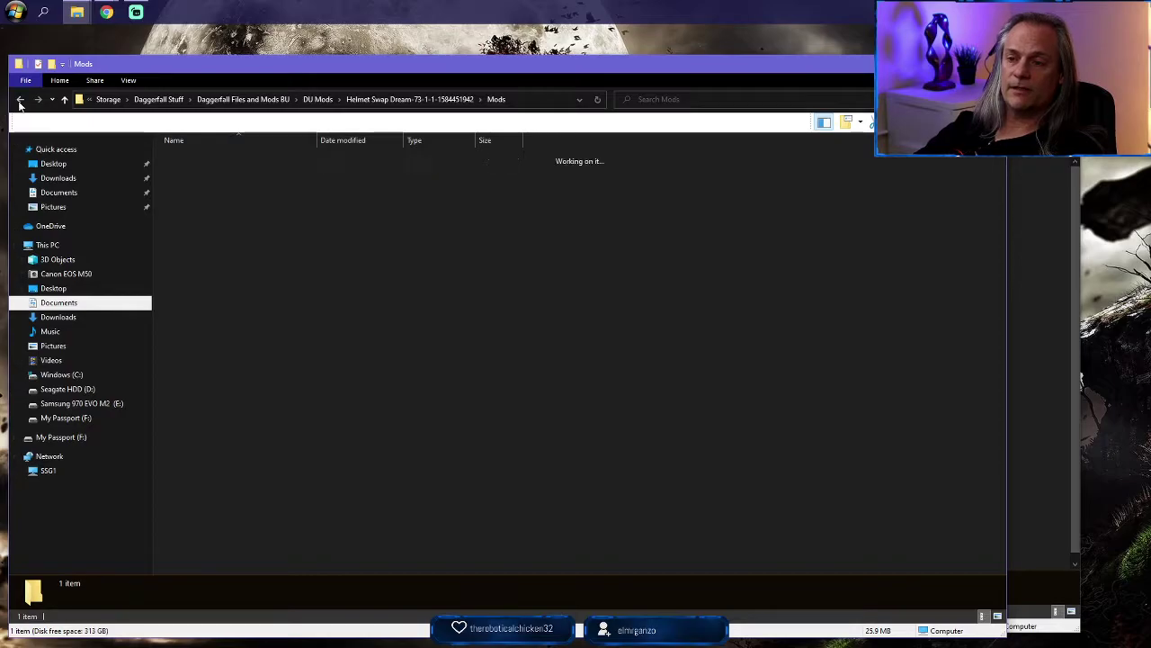
left_click(20, 101)
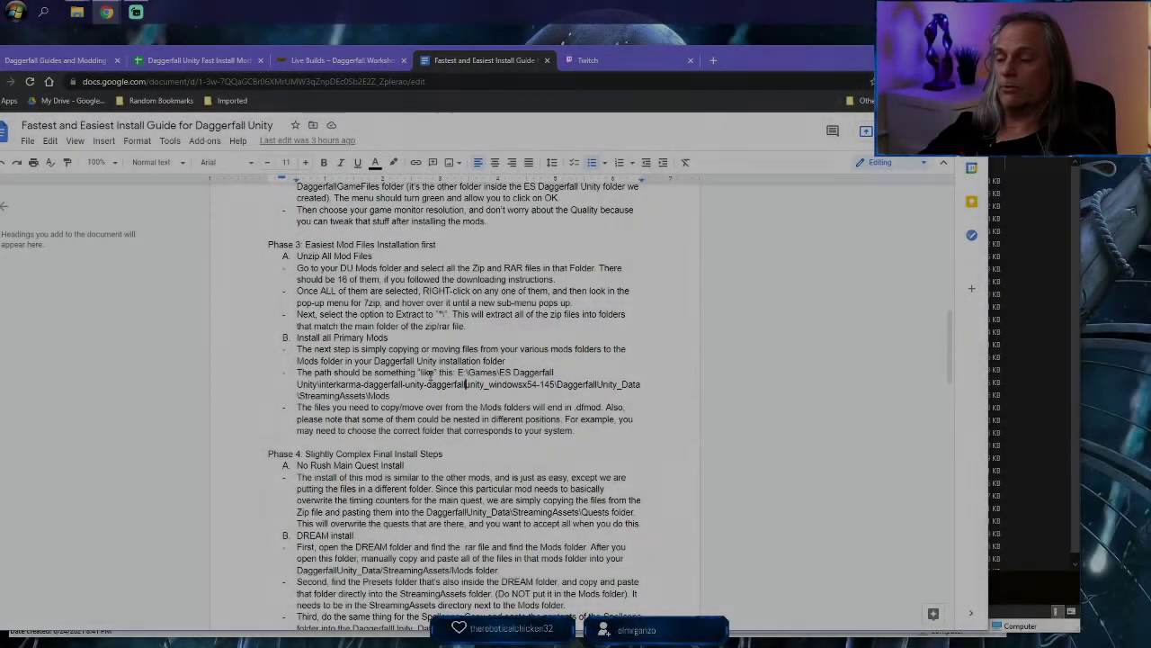
Step: Read the primary mod and Phase 4 install instructions in the Google Docs guide, and move the window aside
scroll(618, 420, "down", 1)
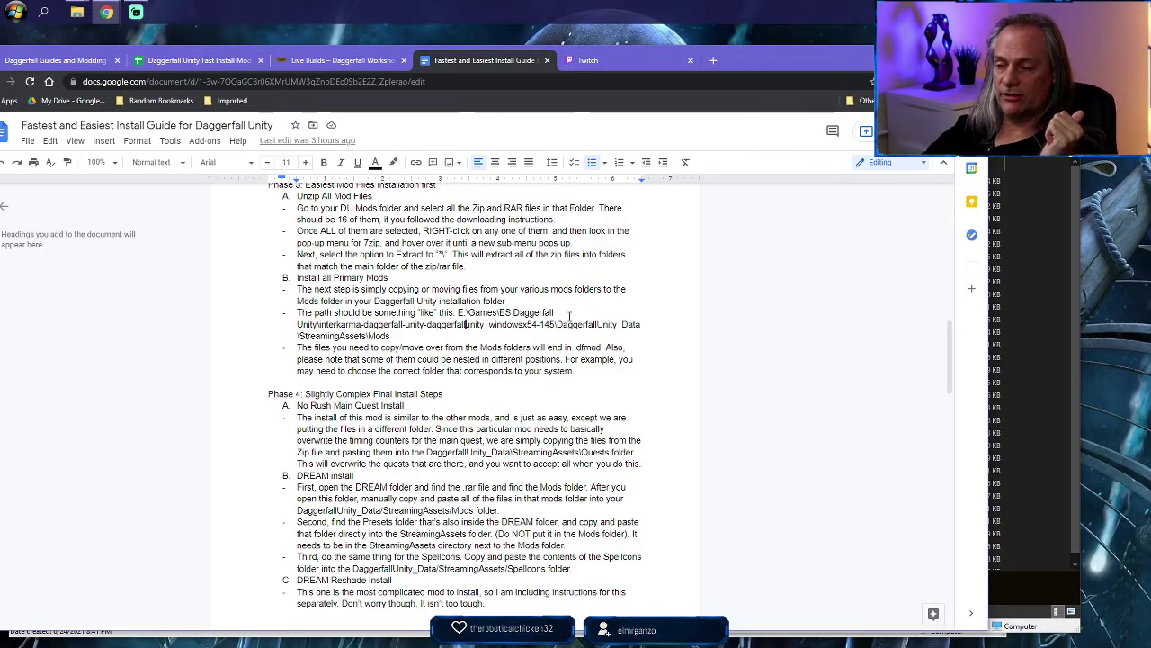
scroll(491, 284, "down", 1)
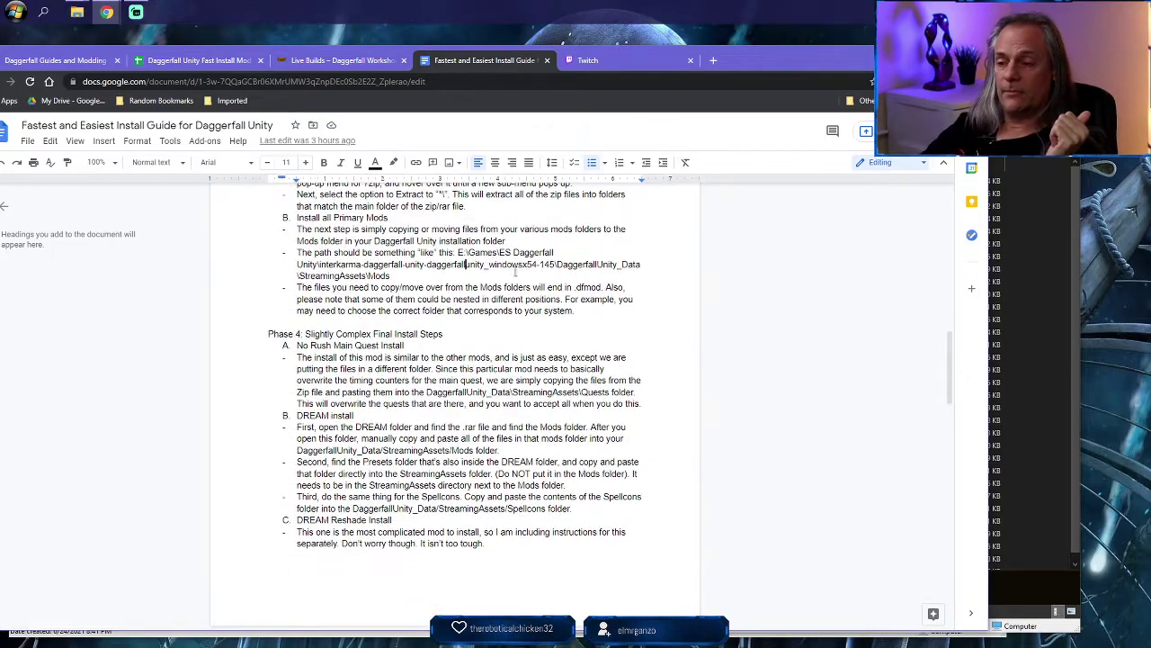
left_click_drag(747, 55, 789, 51)
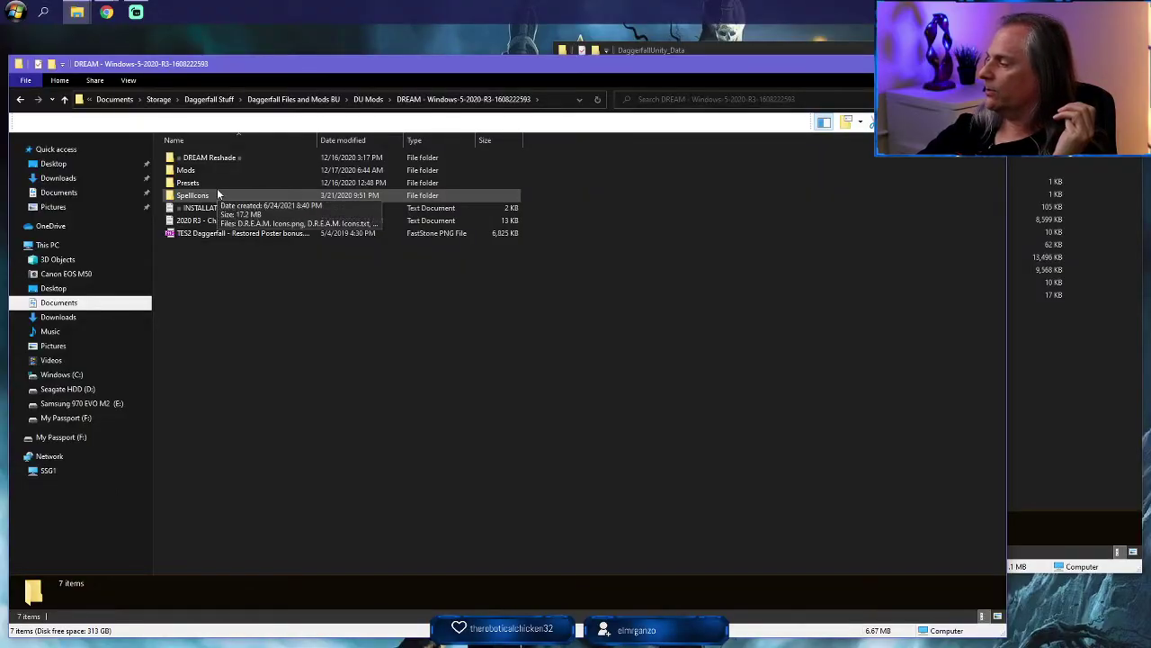
Step: Copy all the .dfmod files, from dream - cinematics to dream - textures, in the DREAM download's Mods folder
left_click(170, 170)
double_click(171, 171)
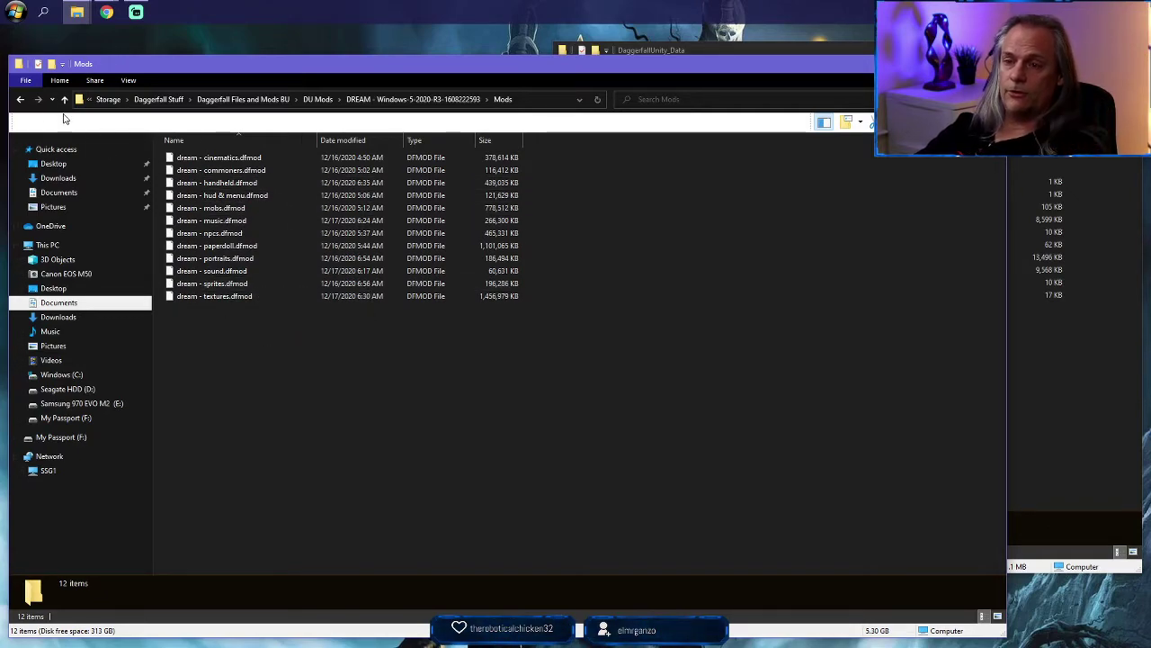
left_click(20, 99)
double_click(190, 174)
left_click(215, 158)
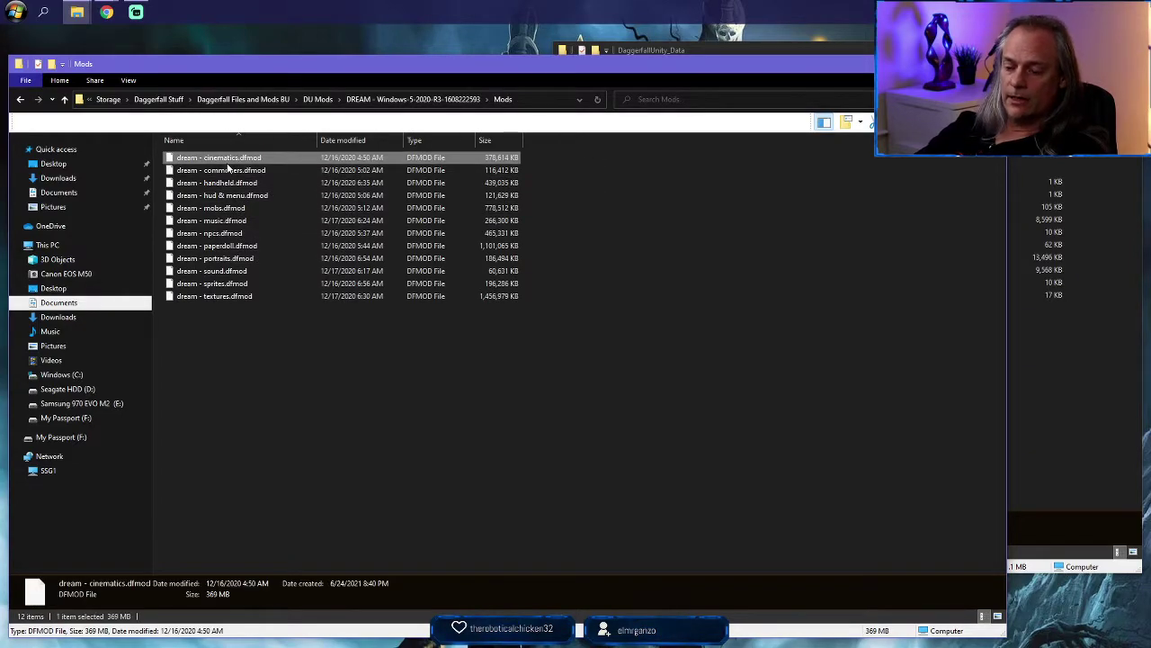
left_click(225, 299, "shift")
right_click(236, 259)
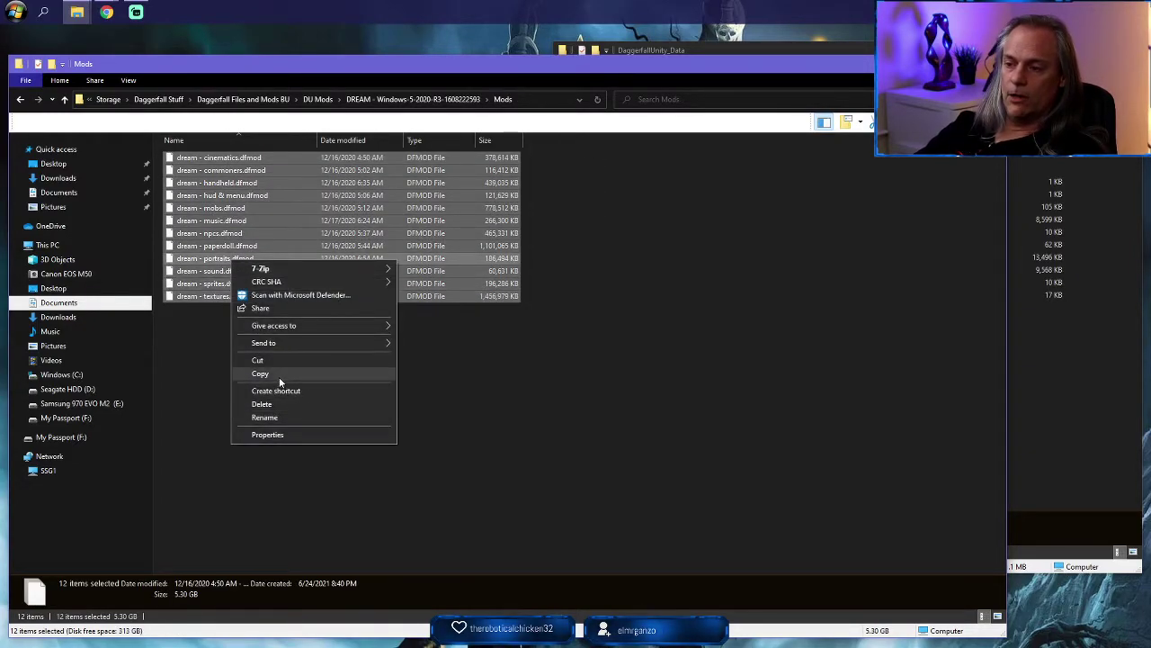
left_click(306, 373)
Step: Open StreamingAssets\Mods inside DaggerfallUnity_Data and return to the DREAM download's Mods window
left_click(1071, 326)
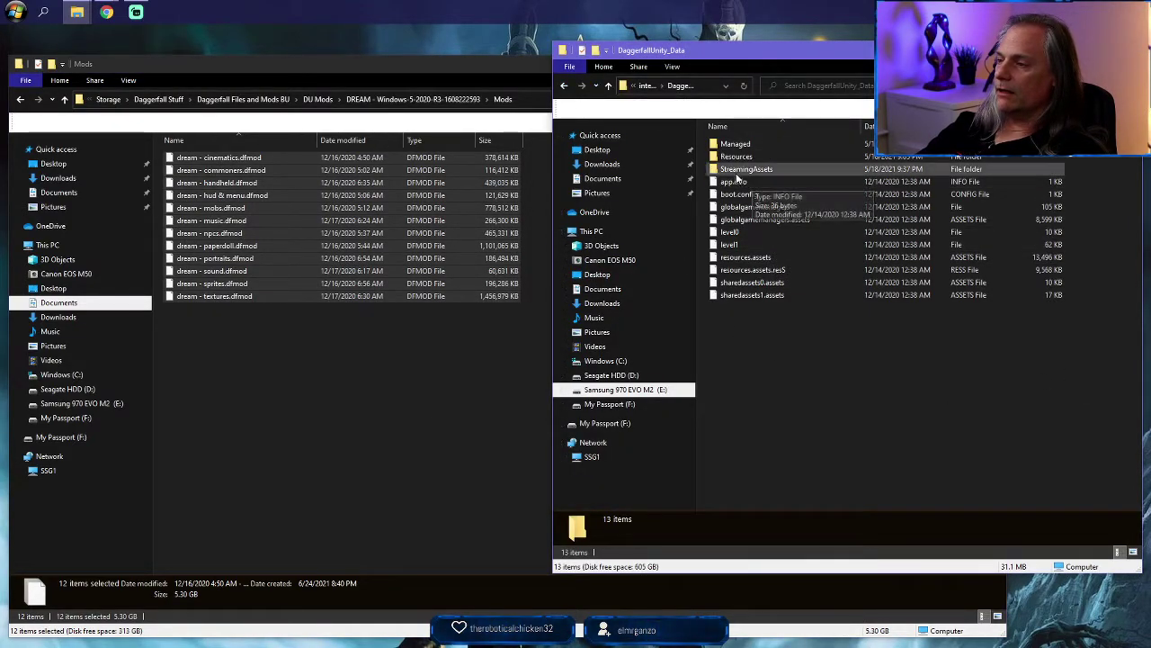
left_click(713, 170)
double_click(720, 169)
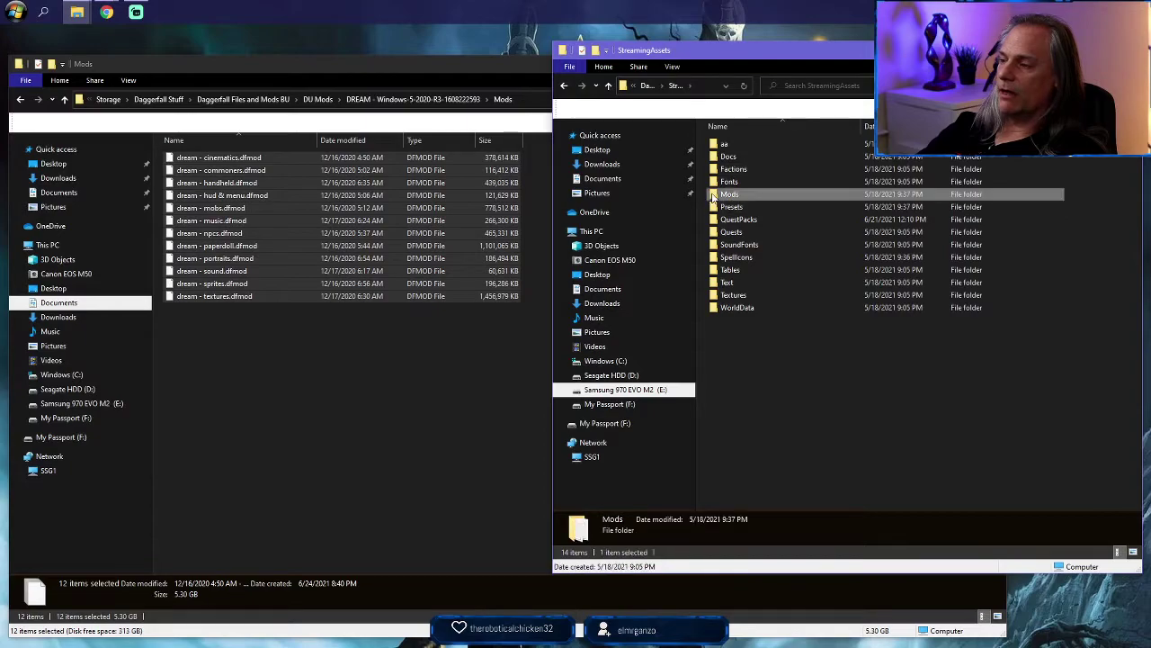
double_click(747, 206)
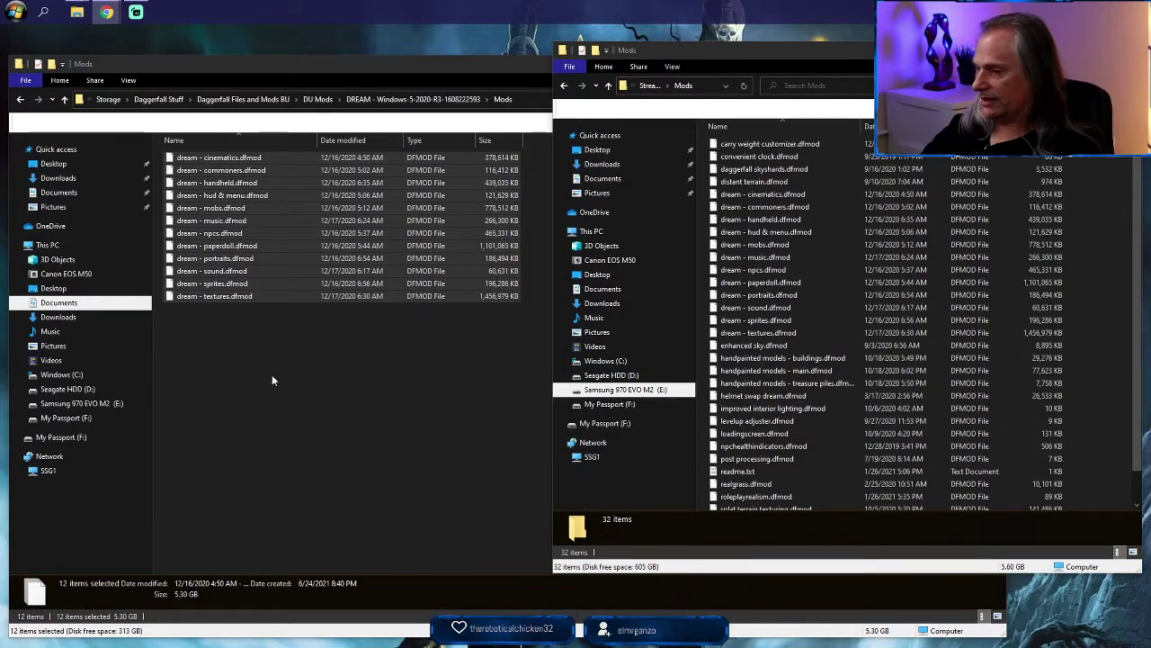
left_click(309, 380)
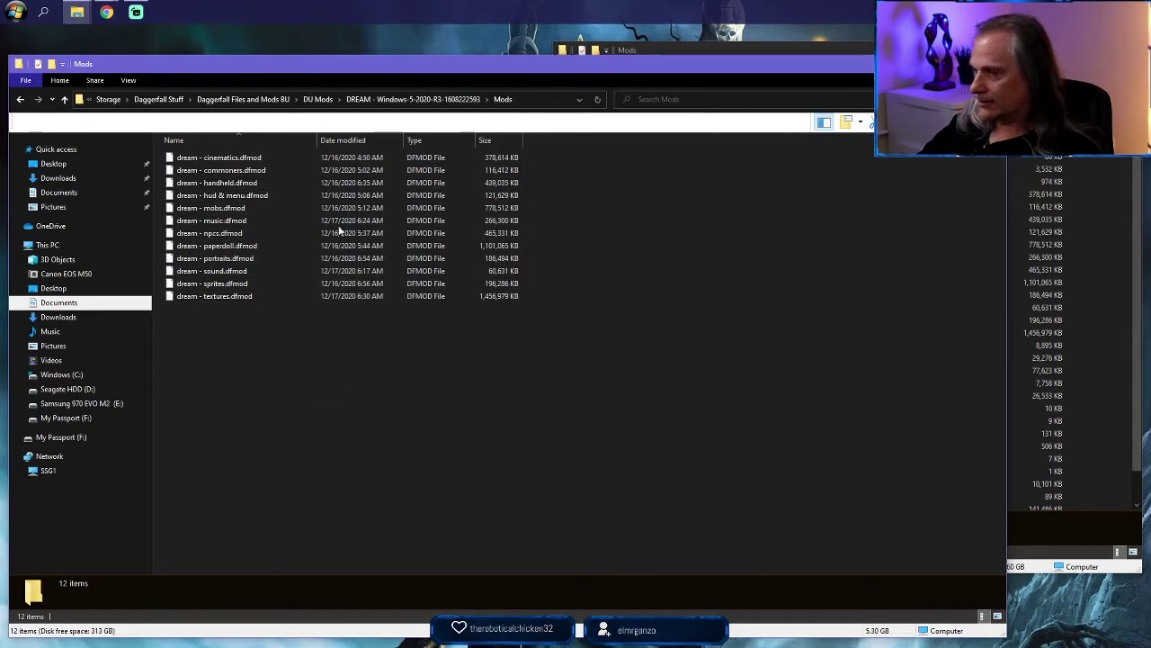
Step: Return to the DREAM and StreamingAssets folders and try to transfer the DREAM Presets folder into StreamingAssets
left_click(19, 100)
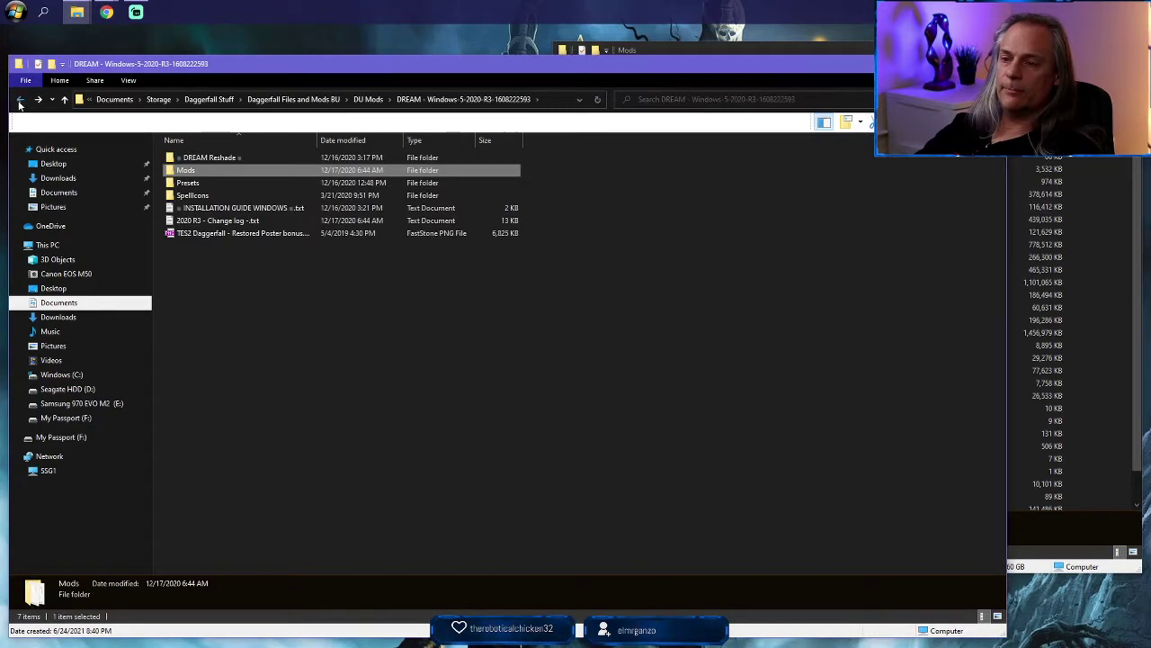
left_click(178, 184)
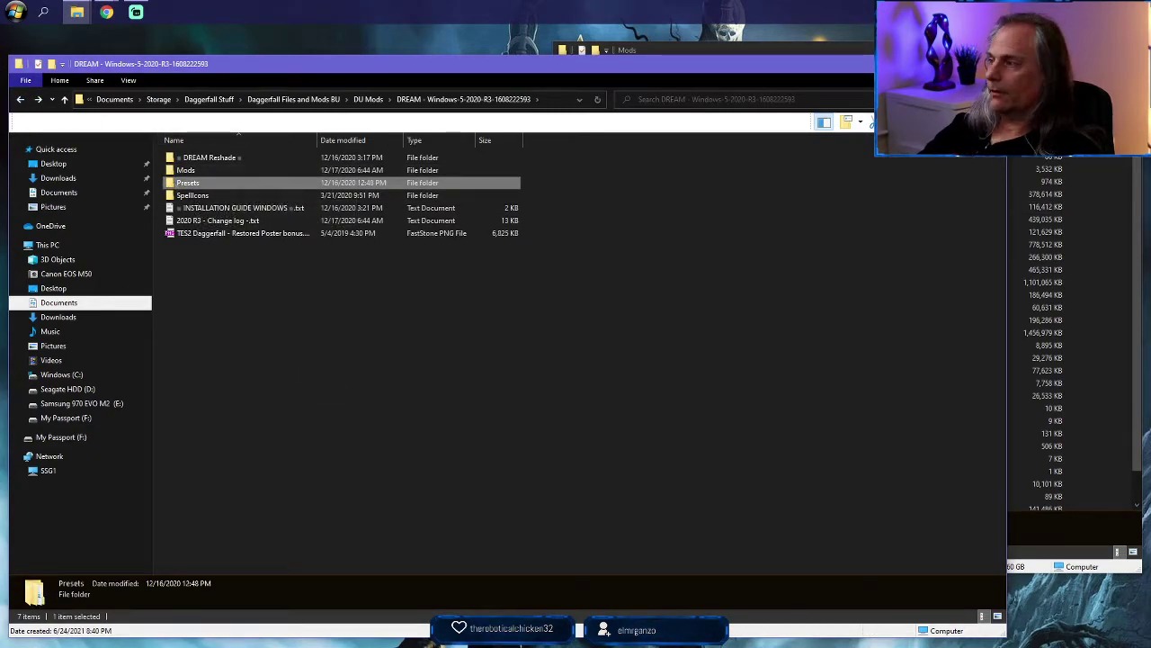
left_click(720, 49)
left_click(564, 85)
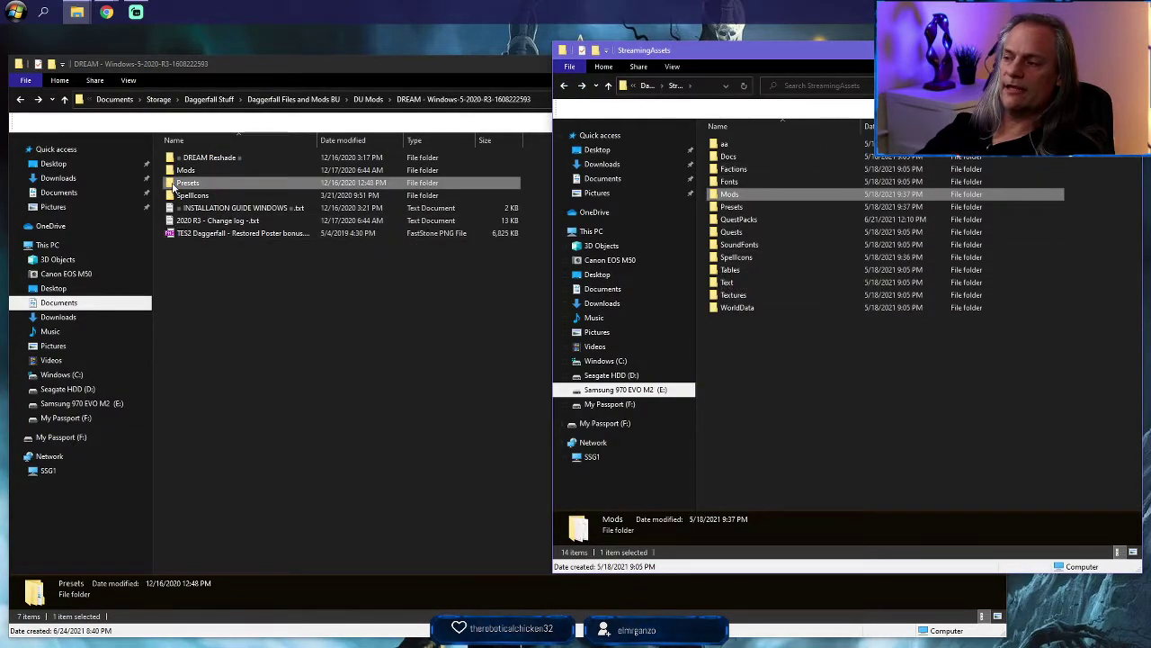
left_click_drag(175, 186, 635, 435)
left_click_drag(306, 321, 216, 216)
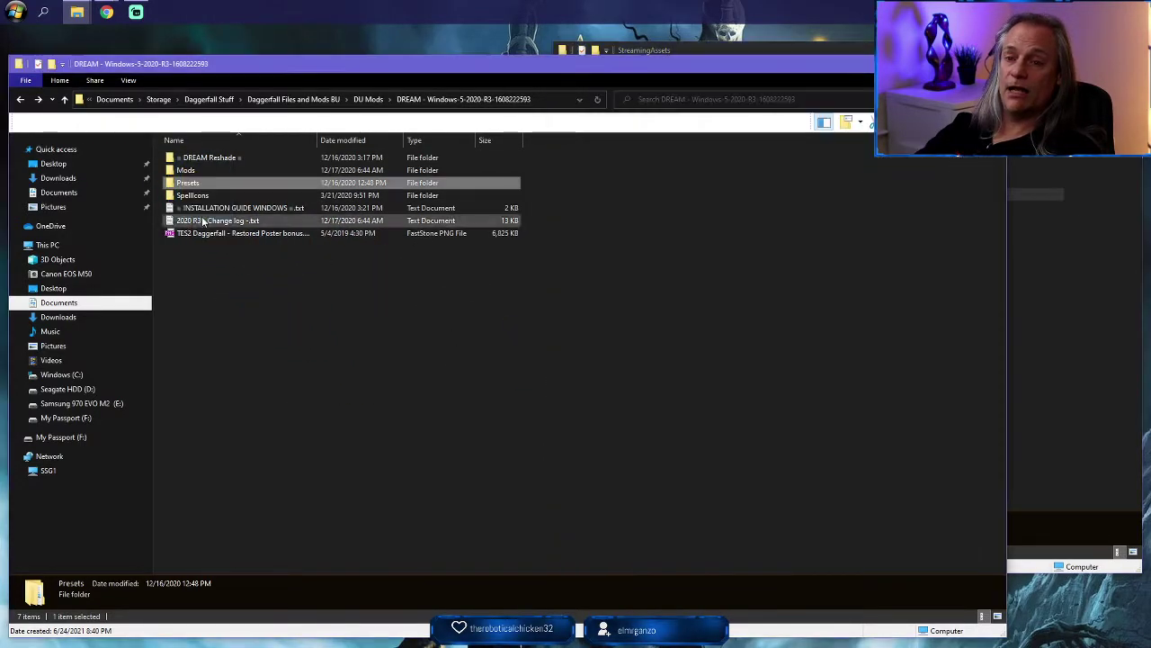
left_click(1065, 378)
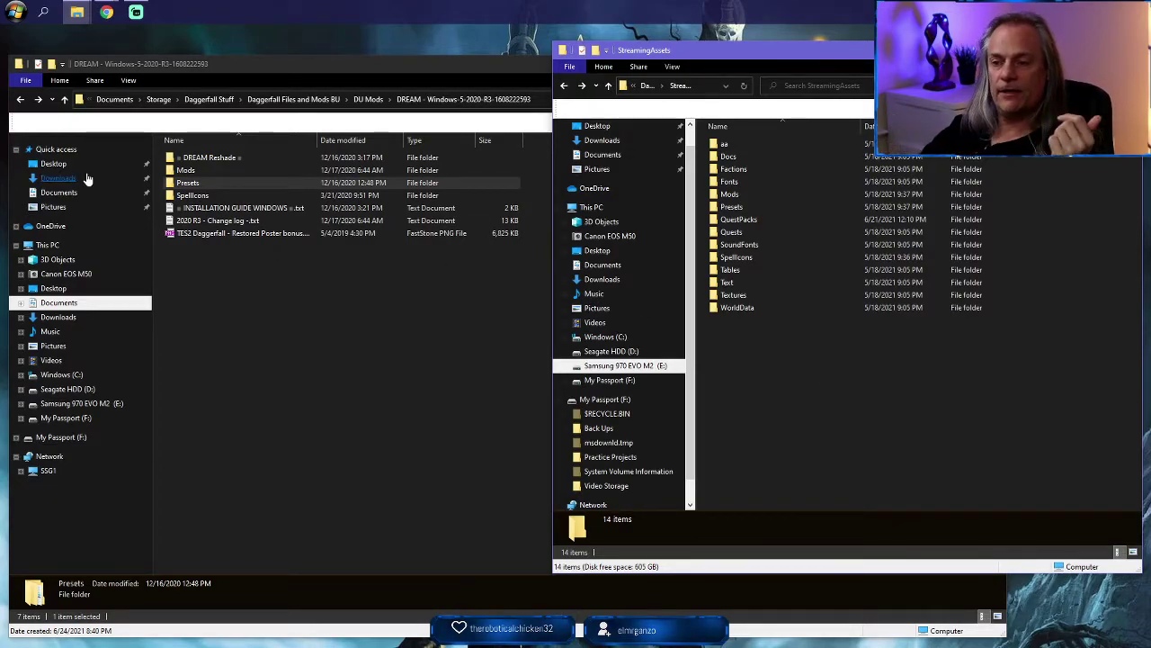
Step: Inspect the DREAM SpellIcons folder, return from it, and open the matching SpellIcons folder in StreamingAssets
left_click(169, 196)
double_click(170, 196)
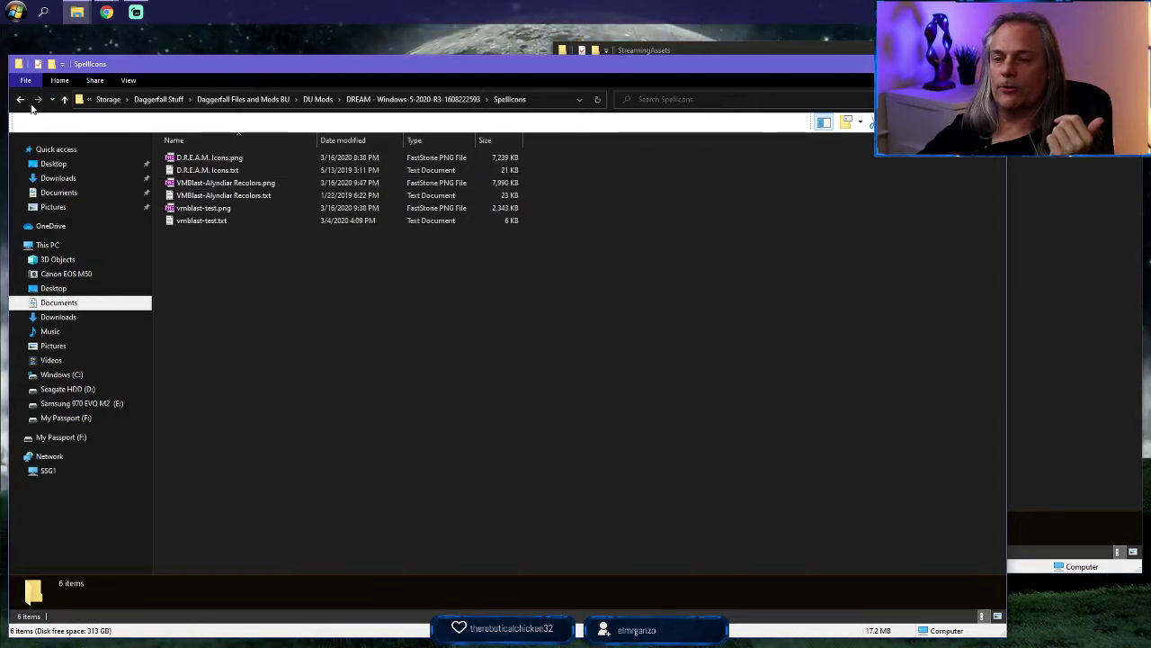
left_click(20, 99)
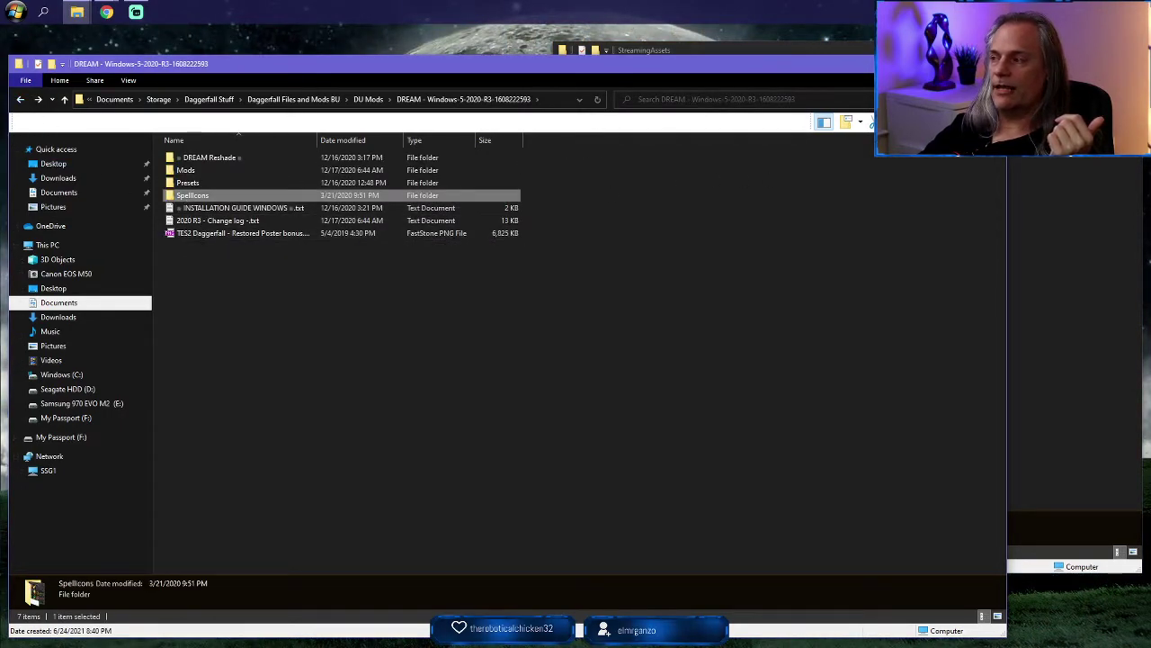
left_click(791, 50)
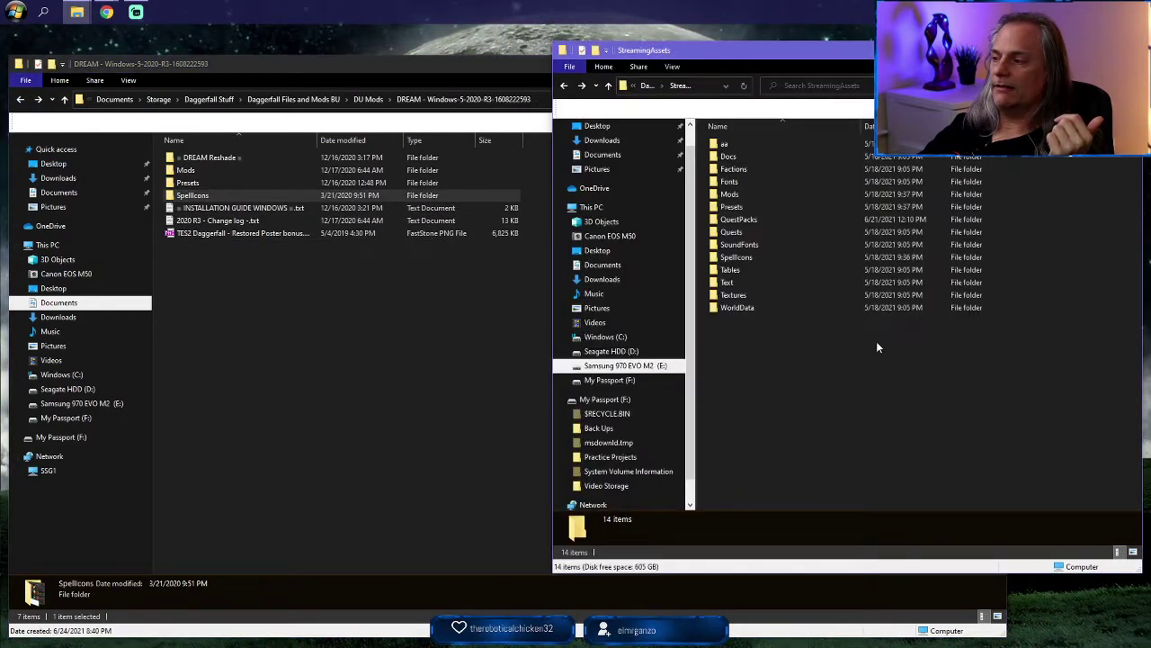
double_click(722, 258)
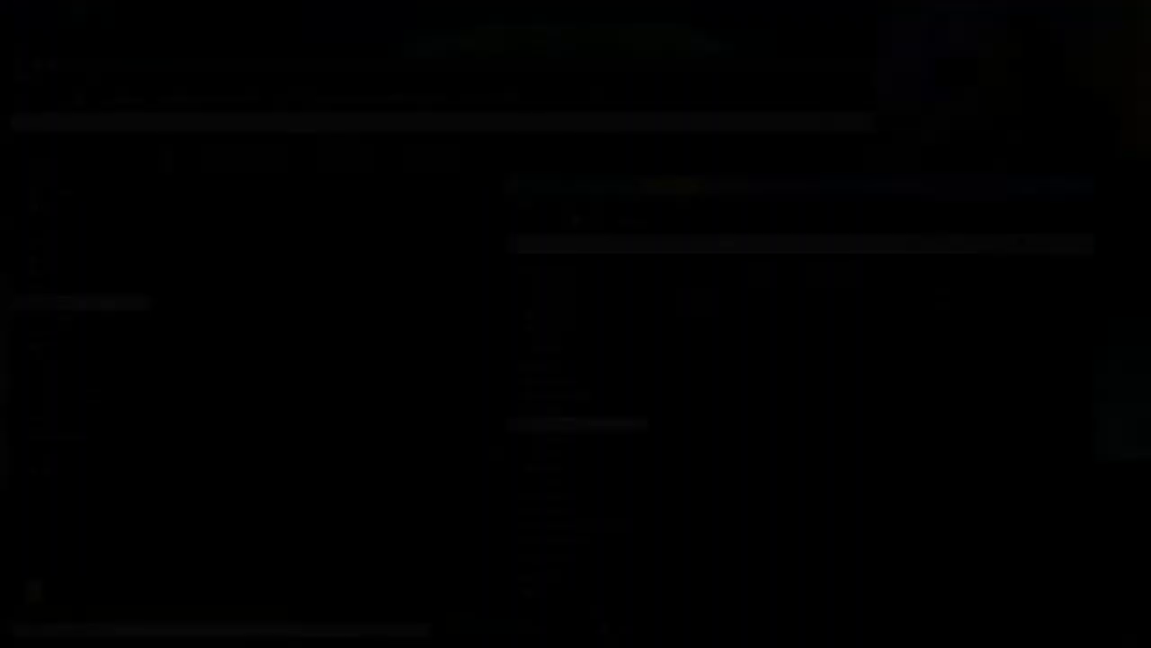
Step: View the ReShade setup images in DU Install Guide Images covering game selection, the rendering API and the effect files
left_click_drag(820, 188, 822, 139)
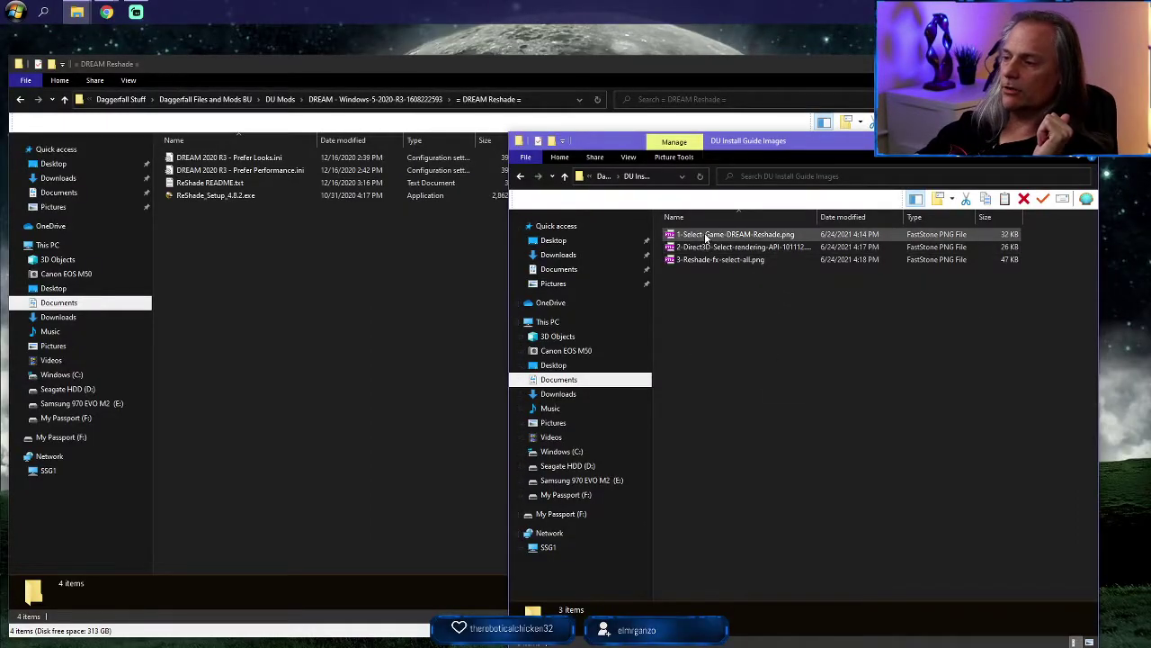
left_click(706, 235)
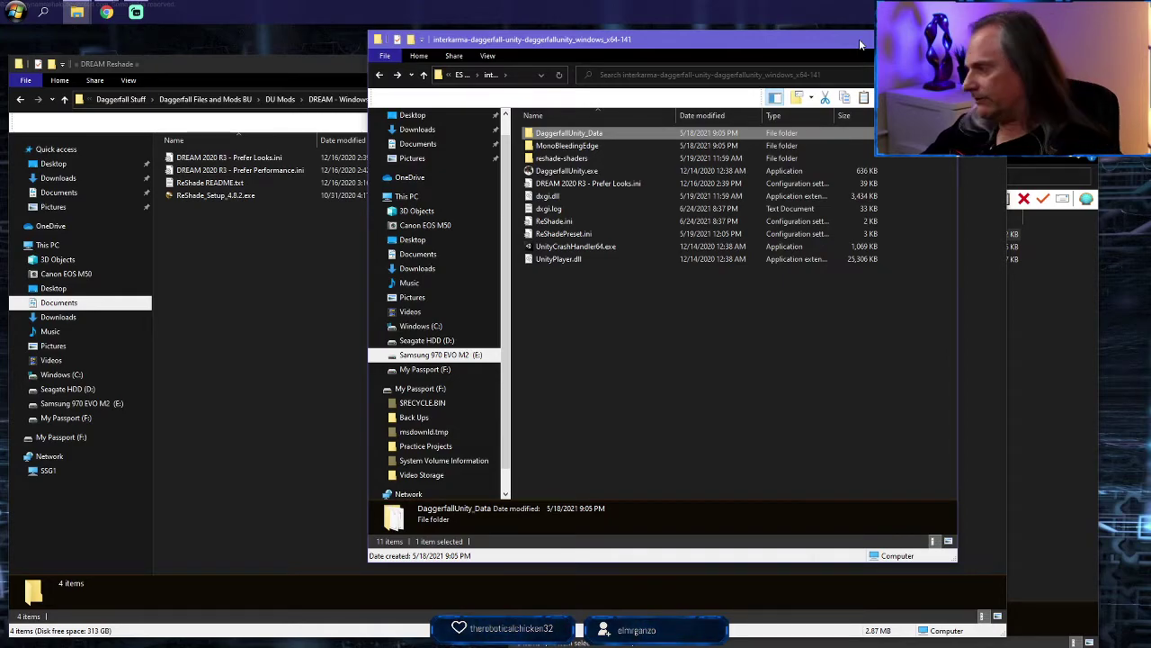
left_click(859, 40)
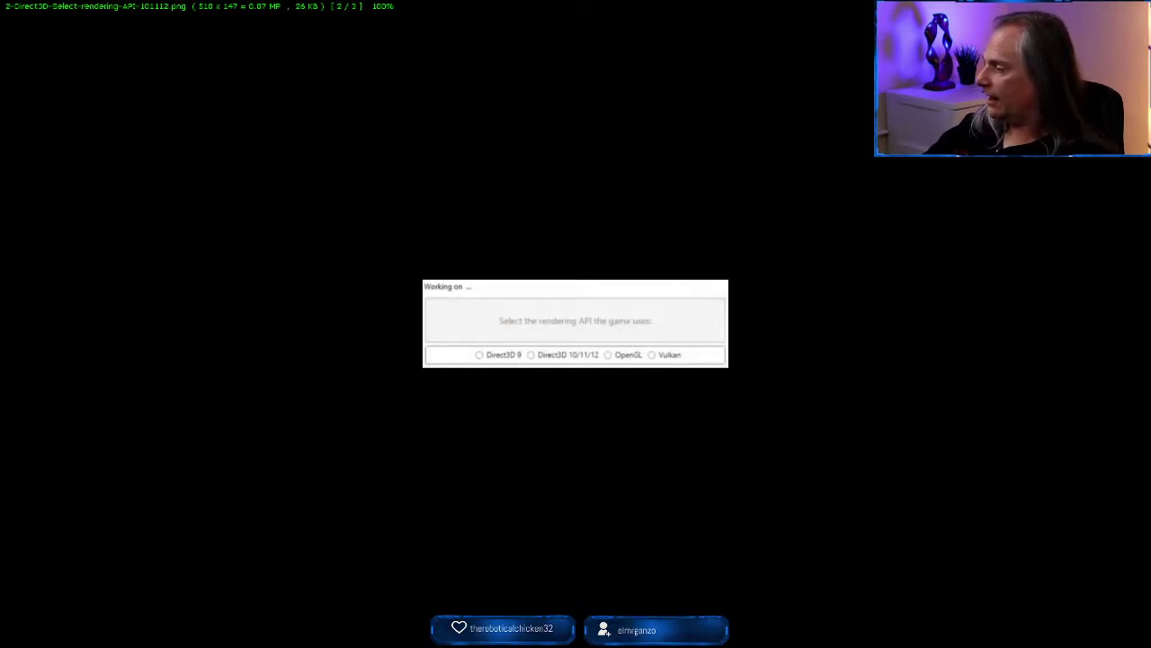
key("Escape")
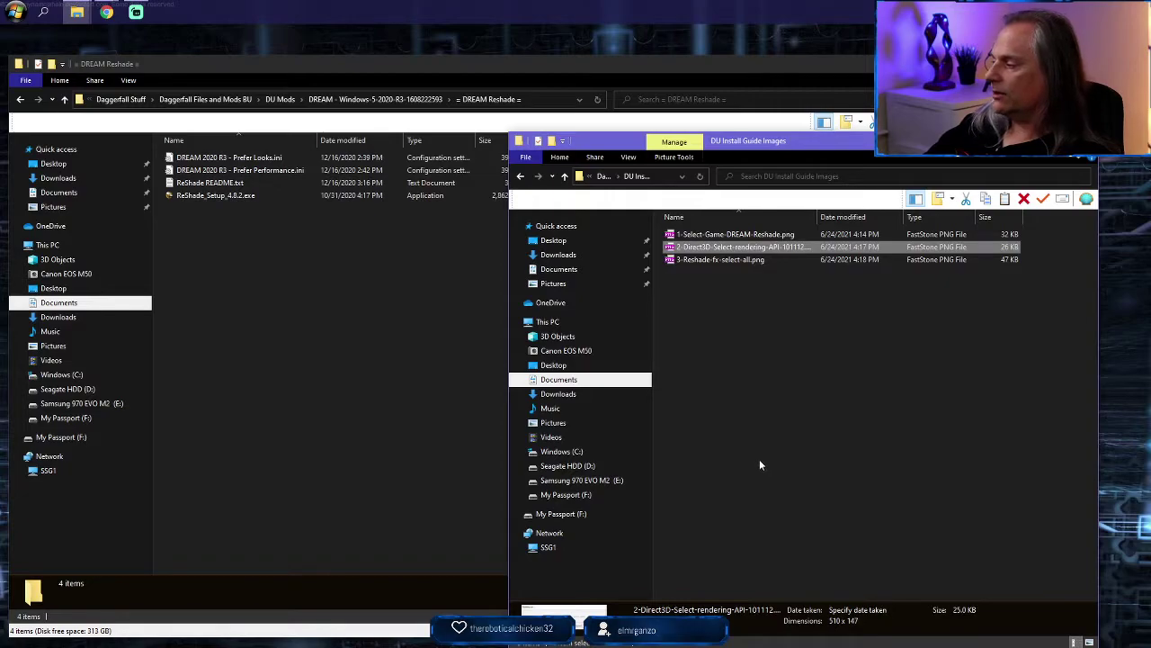
left_click(700, 260)
double_click(700, 260)
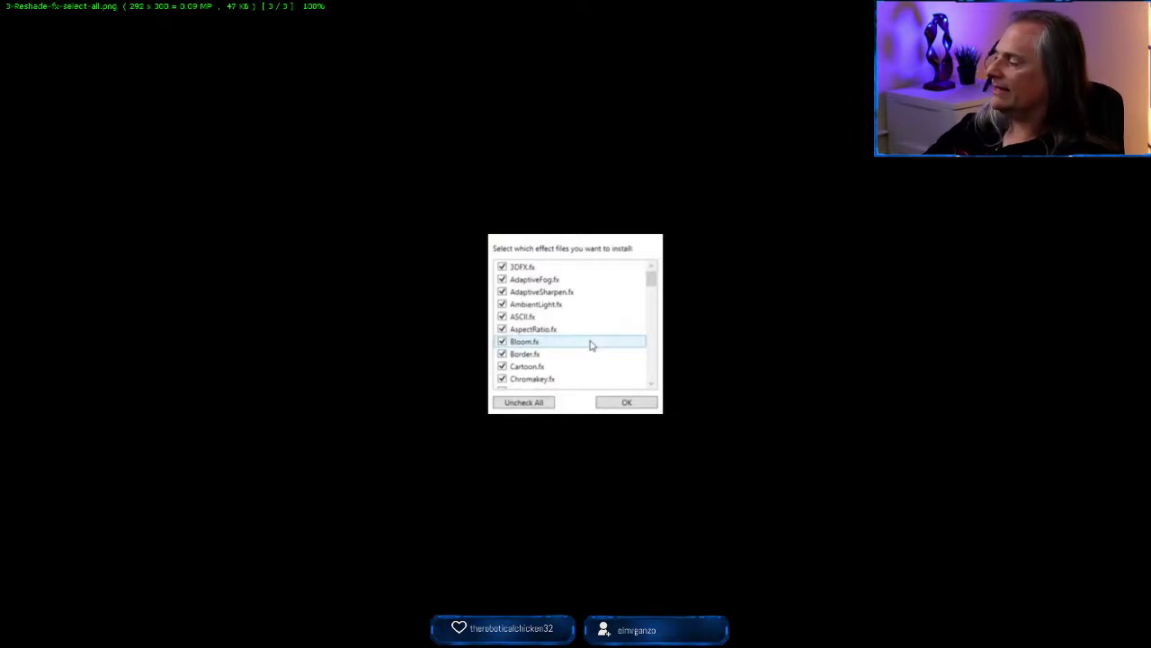
key("Escape")
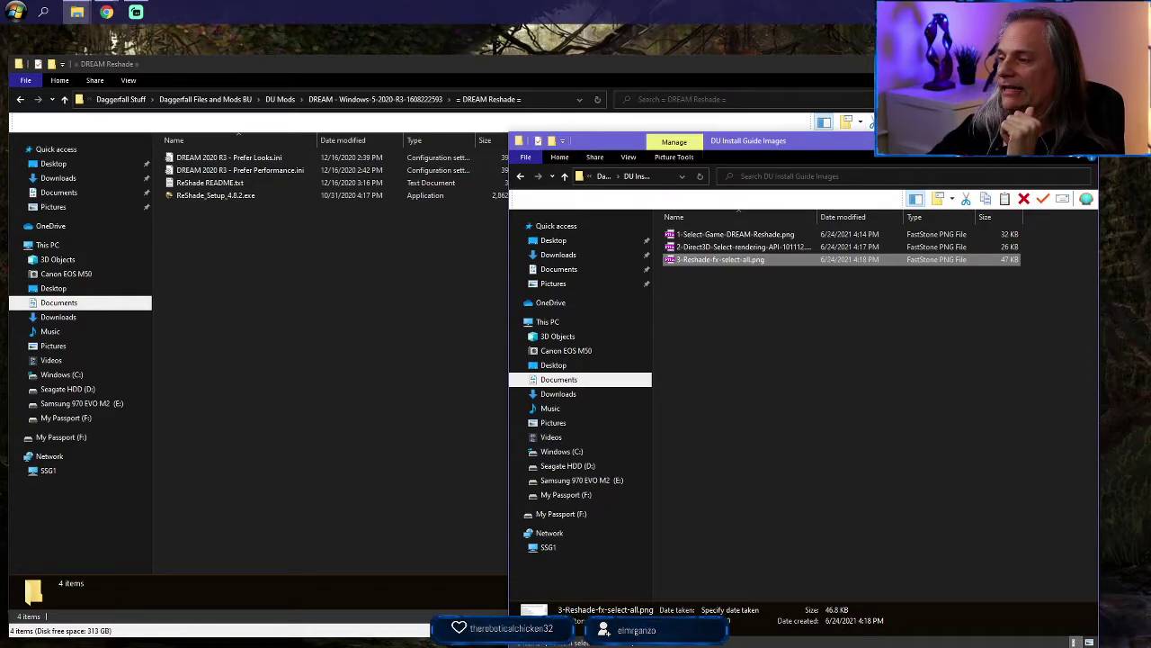
Step: Bring up the interkarma-daggerfall-unity game folder in place of the guide images and reposition its window
left_click(1078, 140)
mouse_move(77, 11)
left_click(257, 69)
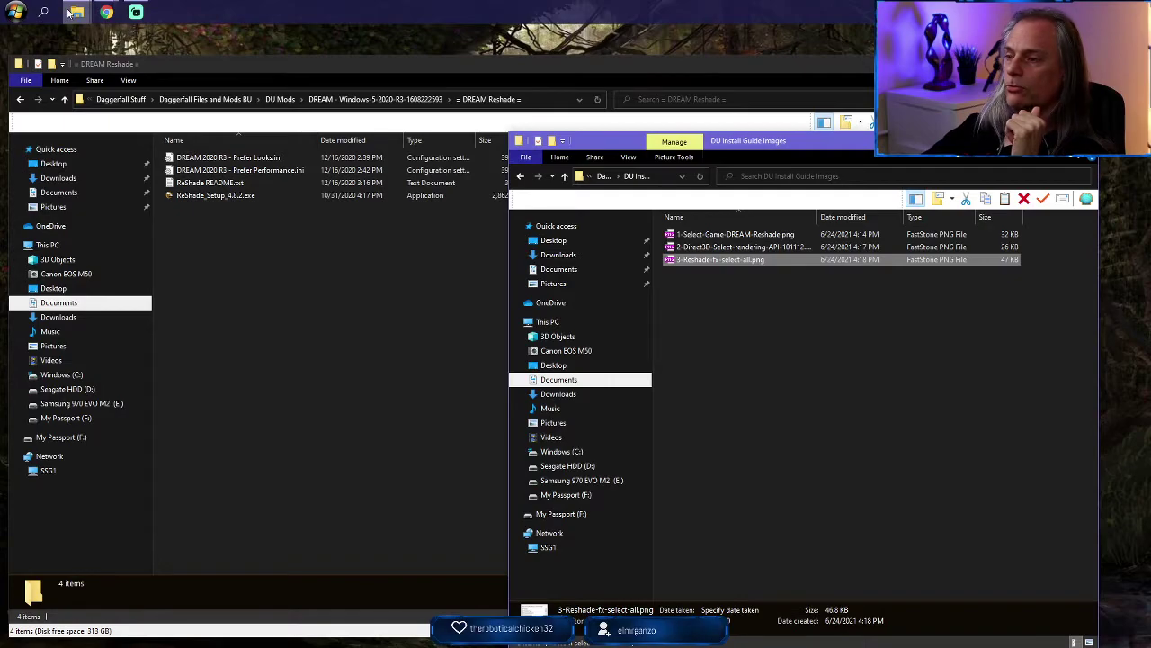
mouse_move(69, 12)
left_click(149, 65)
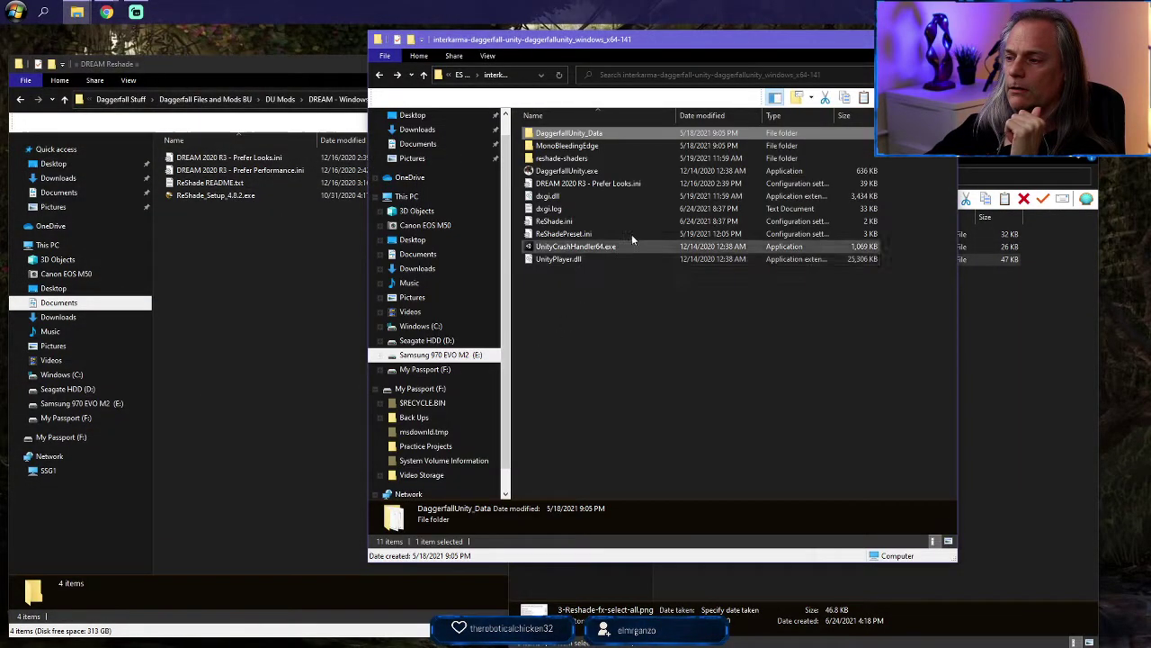
left_click_drag(587, 39, 406, 71)
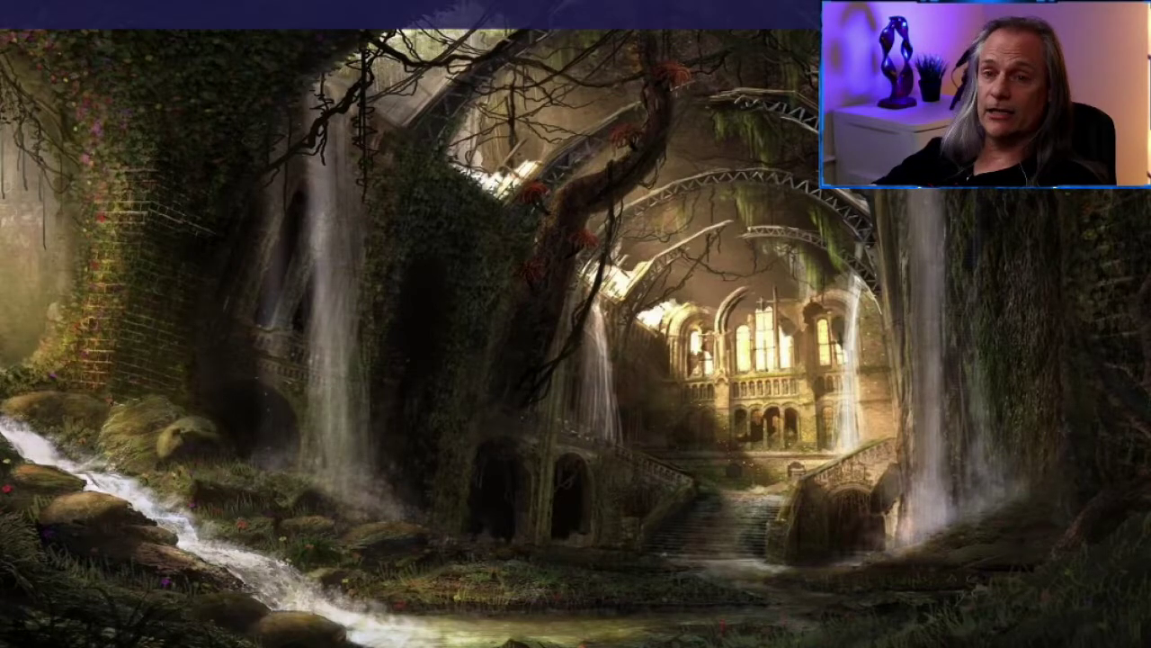
Step: Check the DaggerfallUnity start shortcut, open a new file browser window on This PC, and move and shrink it
key("super")
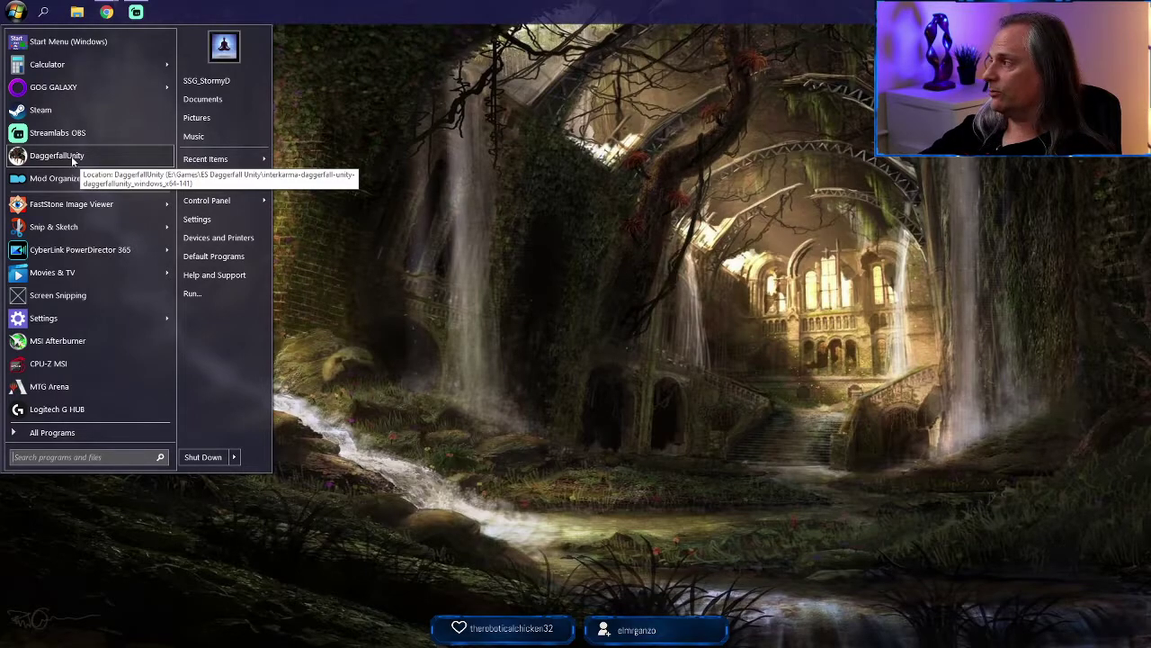
left_click(411, 169)
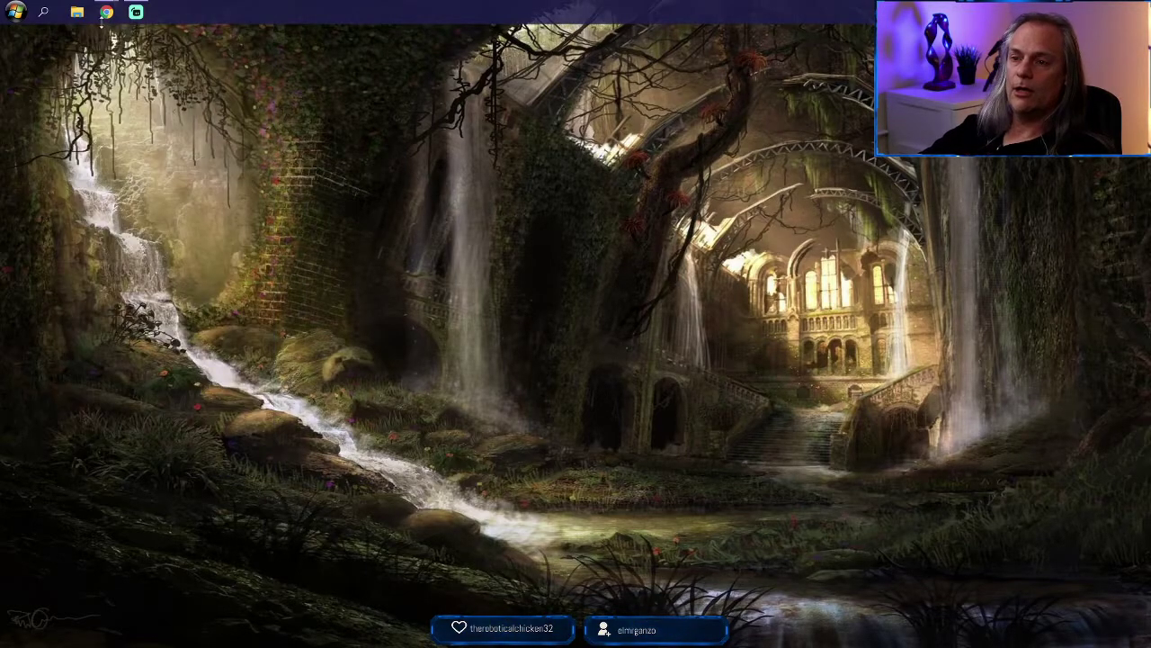
left_click(77, 12)
left_click_drag(835, 126, 391, 124)
left_click_drag(654, 638, 897, 572)
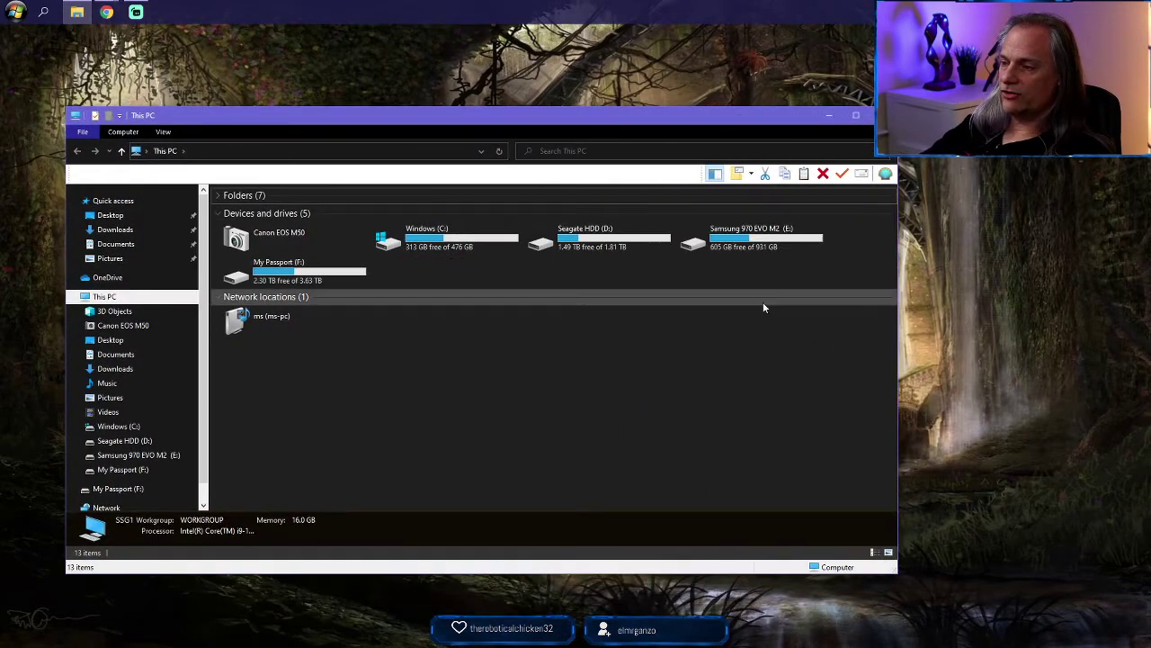
Step: Launch DaggerfallUnity.exe from the interkarma-daggerfall-unity-daggerfallunity_windows_x64-141 folder in Games\ES Daggerfall Unity on drive E:
double_click(727, 241)
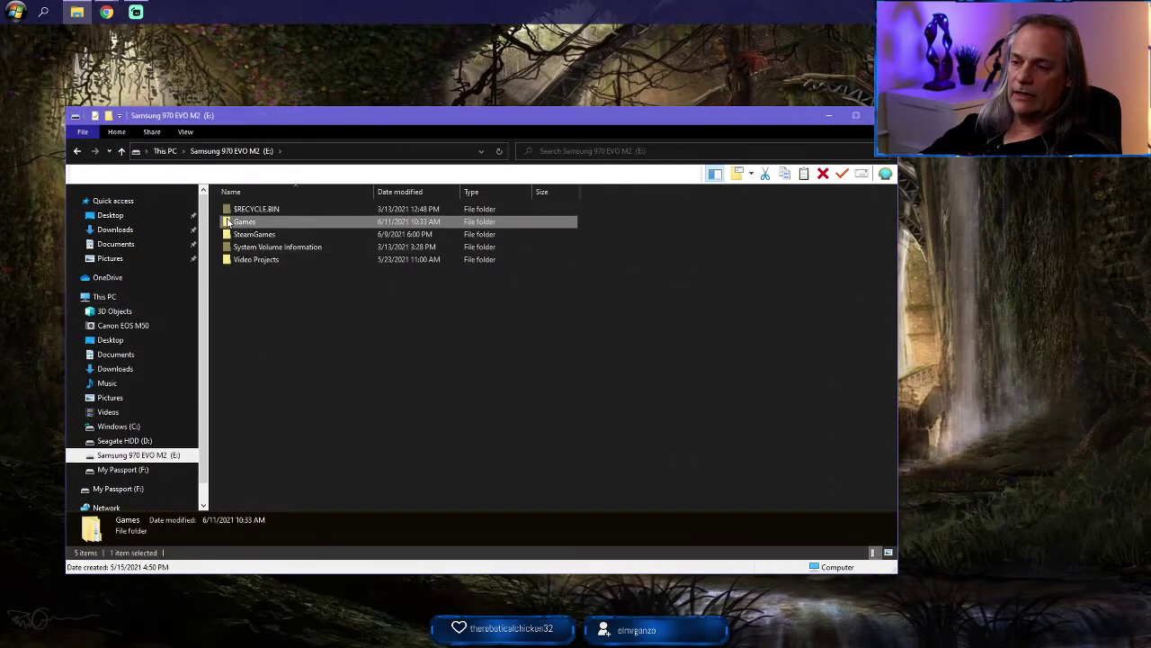
double_click(256, 221)
left_click(226, 211)
double_click(225, 211)
left_click(232, 223)
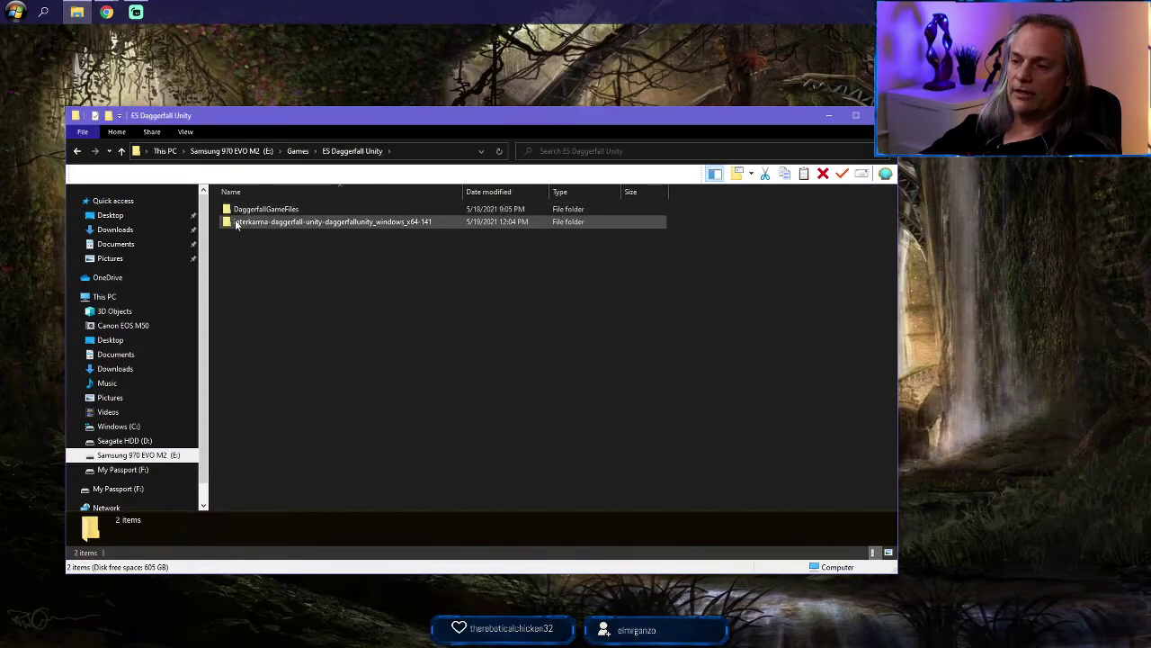
double_click(228, 223)
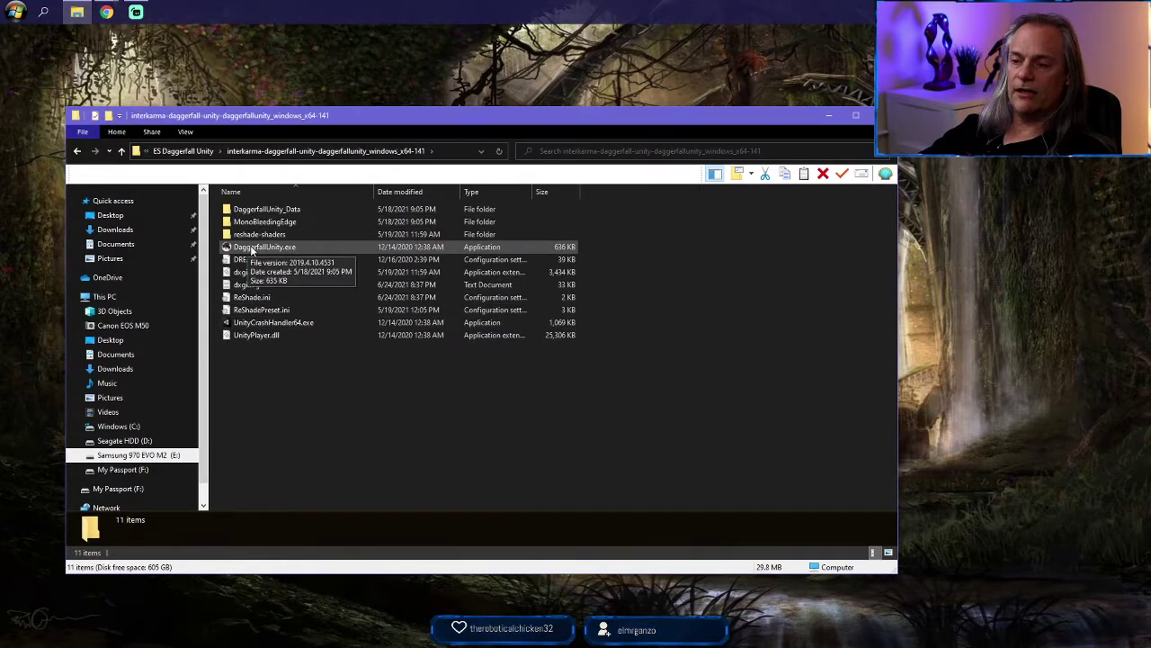
left_click(252, 249)
double_click(254, 248)
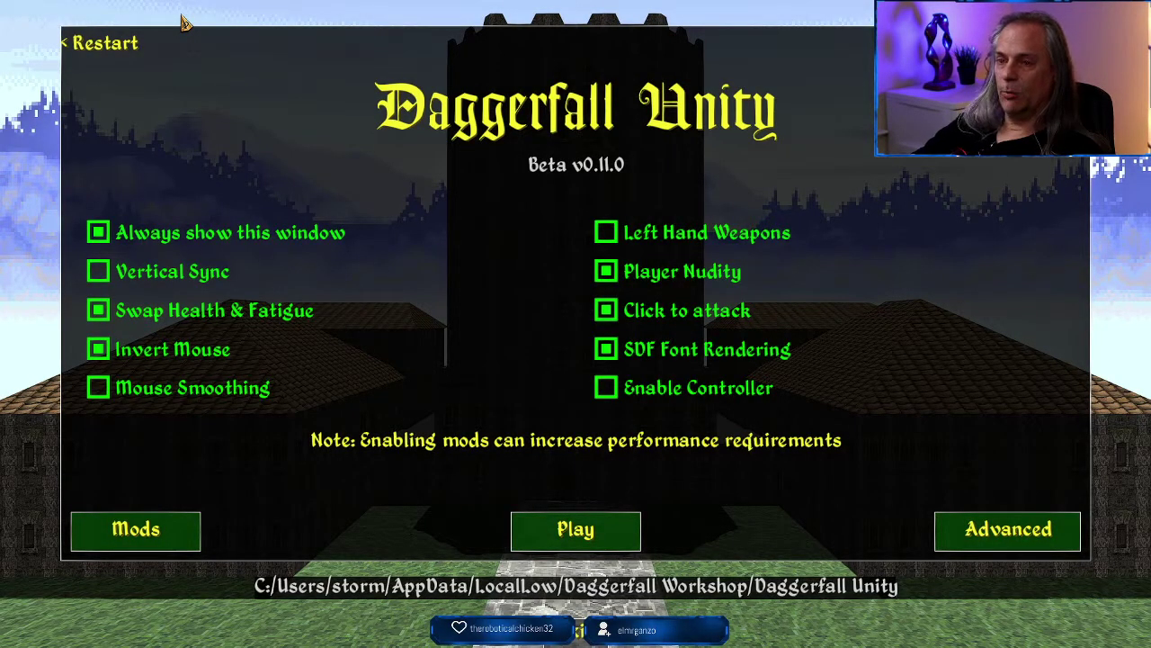
Step: Open the ReShade overlay, review the ReShadePreset effects and the Performance Mode option, and close the overlay
key("Home")
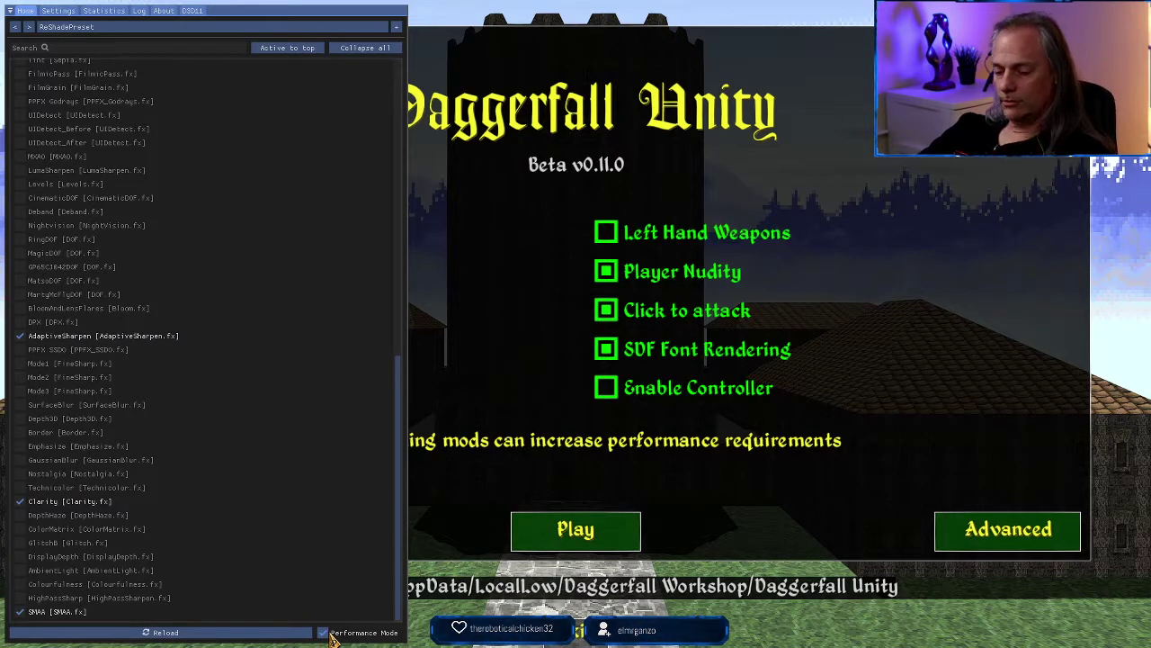
key("Home")
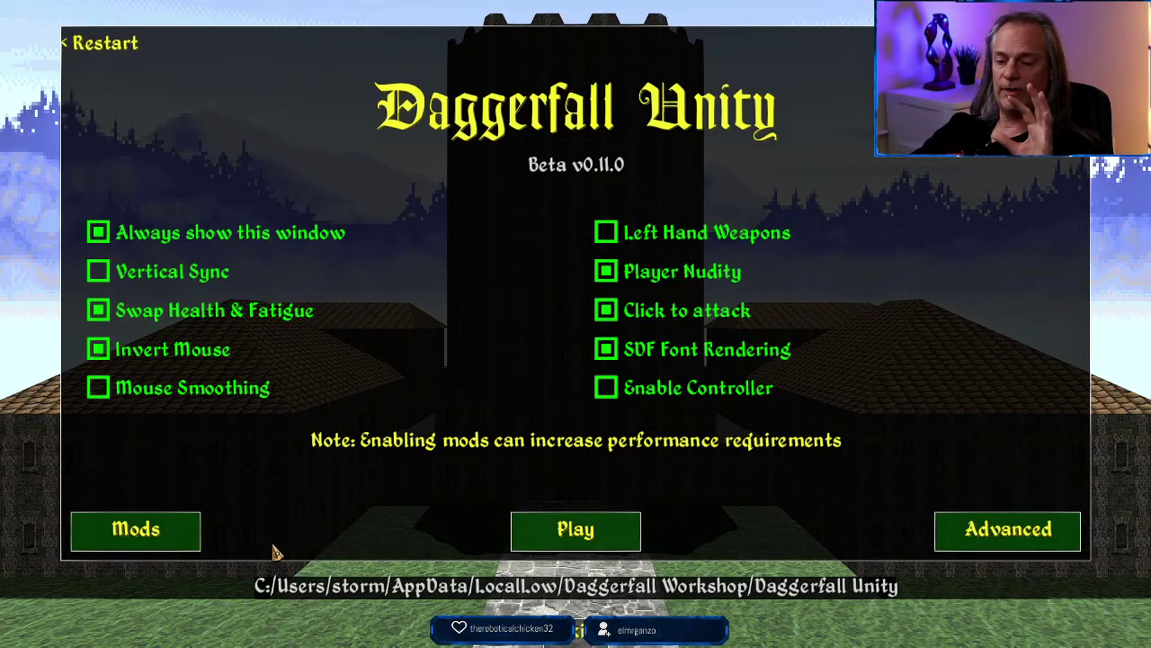
Step: Open the game's mod list and look through the installed mods, including the DREAM and Handpainted Models entries
left_click(143, 535)
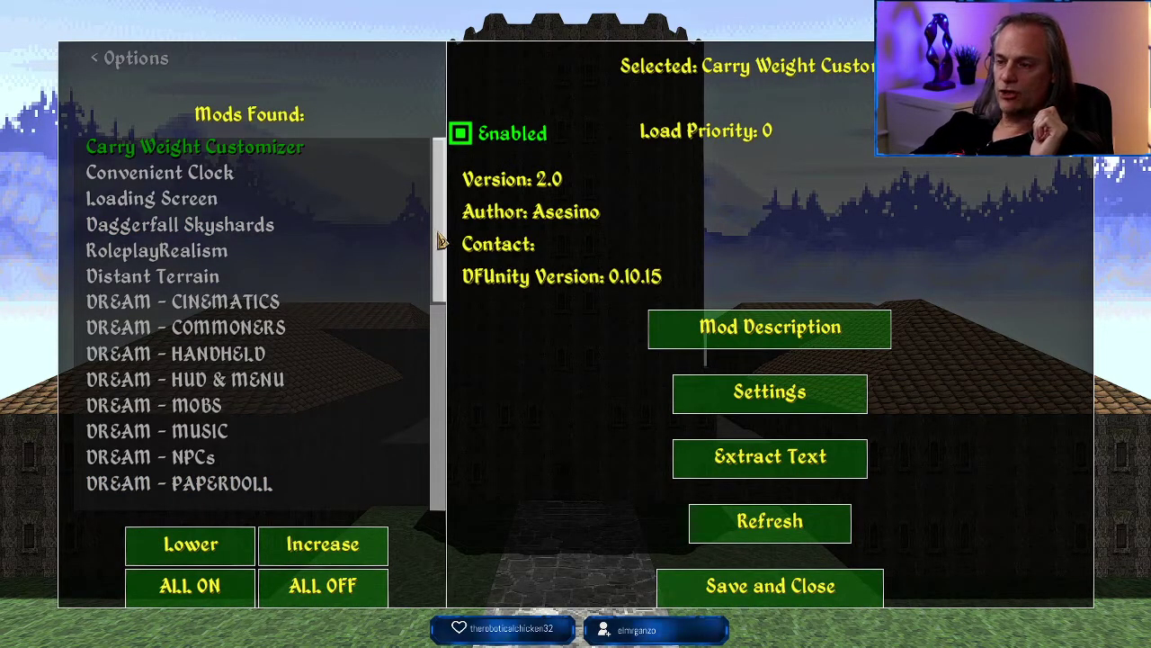
left_click_drag(441, 247, 447, 381)
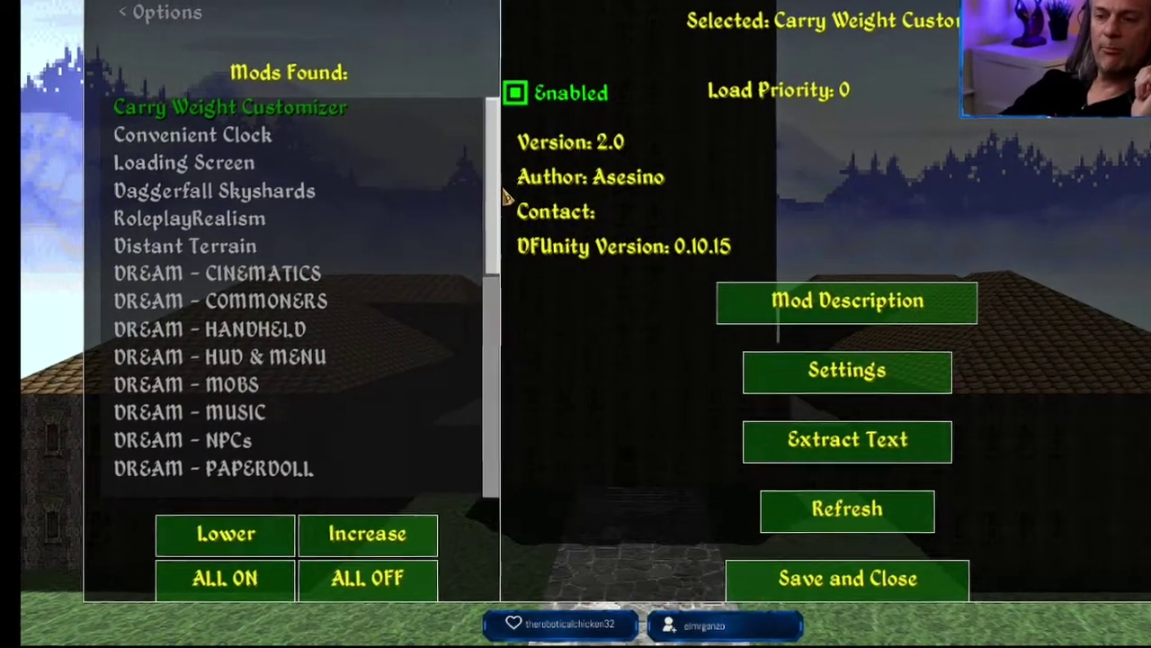
left_click_drag(459, 223, 470, 365)
mouse_move(569, 317)
left_mouse_down()
mouse_move(576, 365)
mouse_move(575, 317)
left_mouse_up()
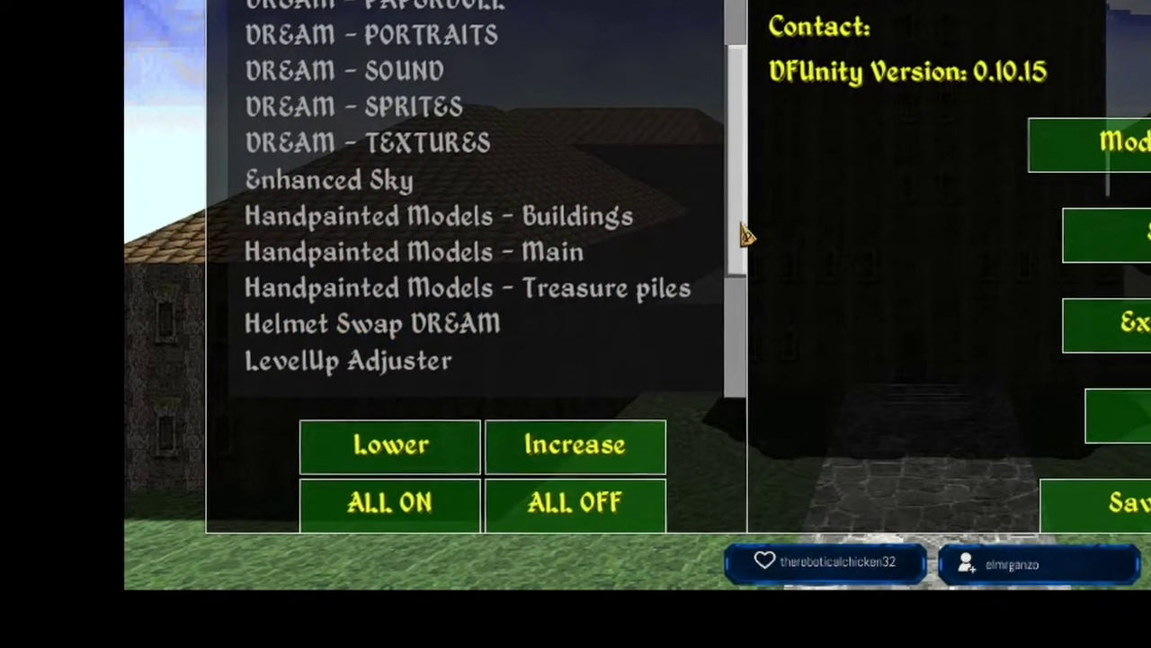
left_click_drag(679, 273, 679, 208)
left_click_drag(763, 161, 767, 81)
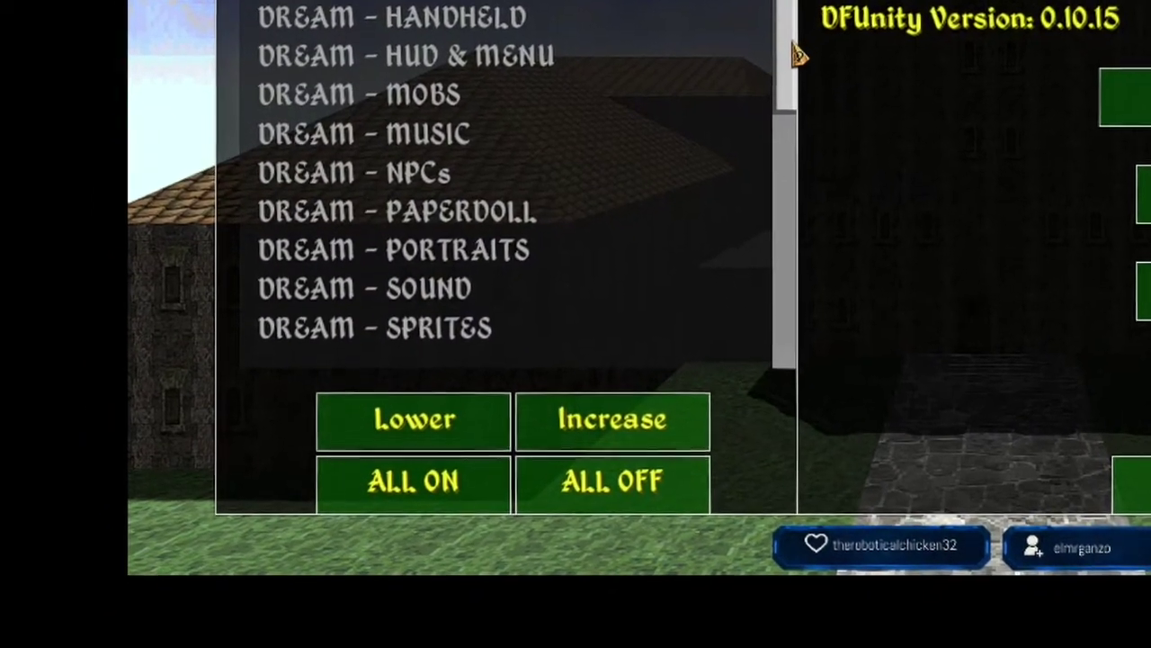